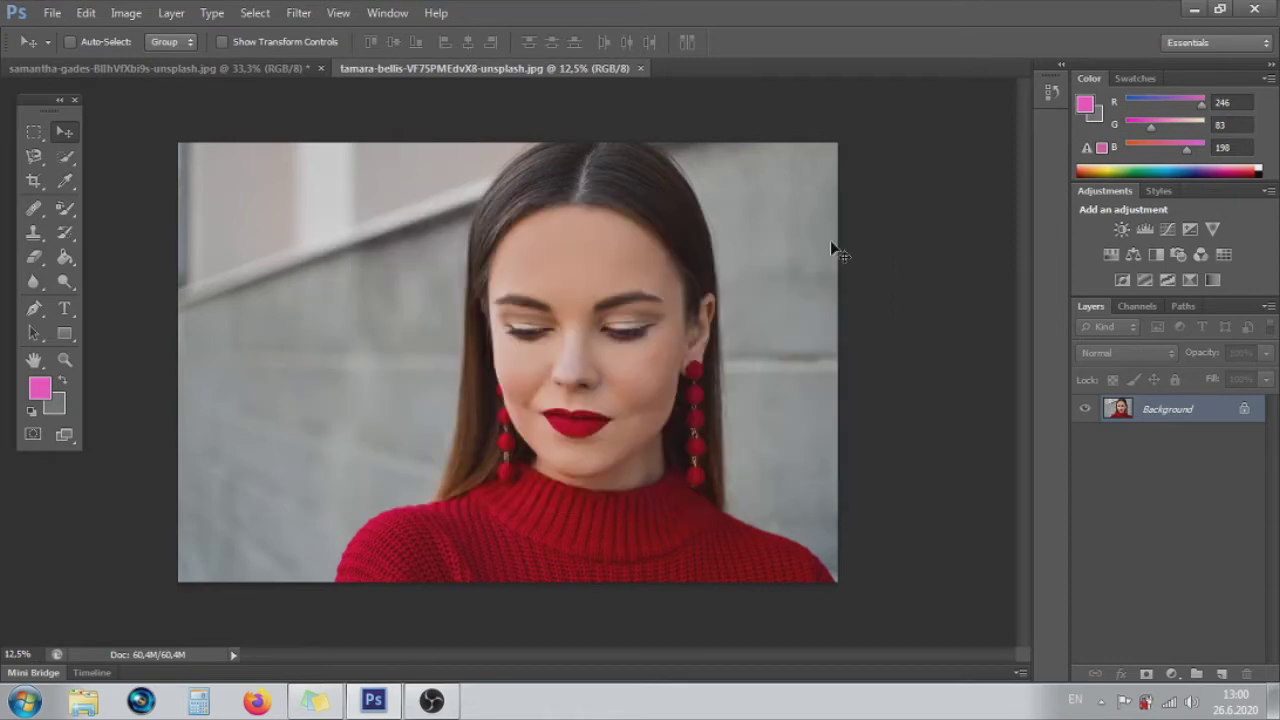
Step: Switch from the Quick Selection tool to the Pen Tool for drawing paths
left_click(66, 157)
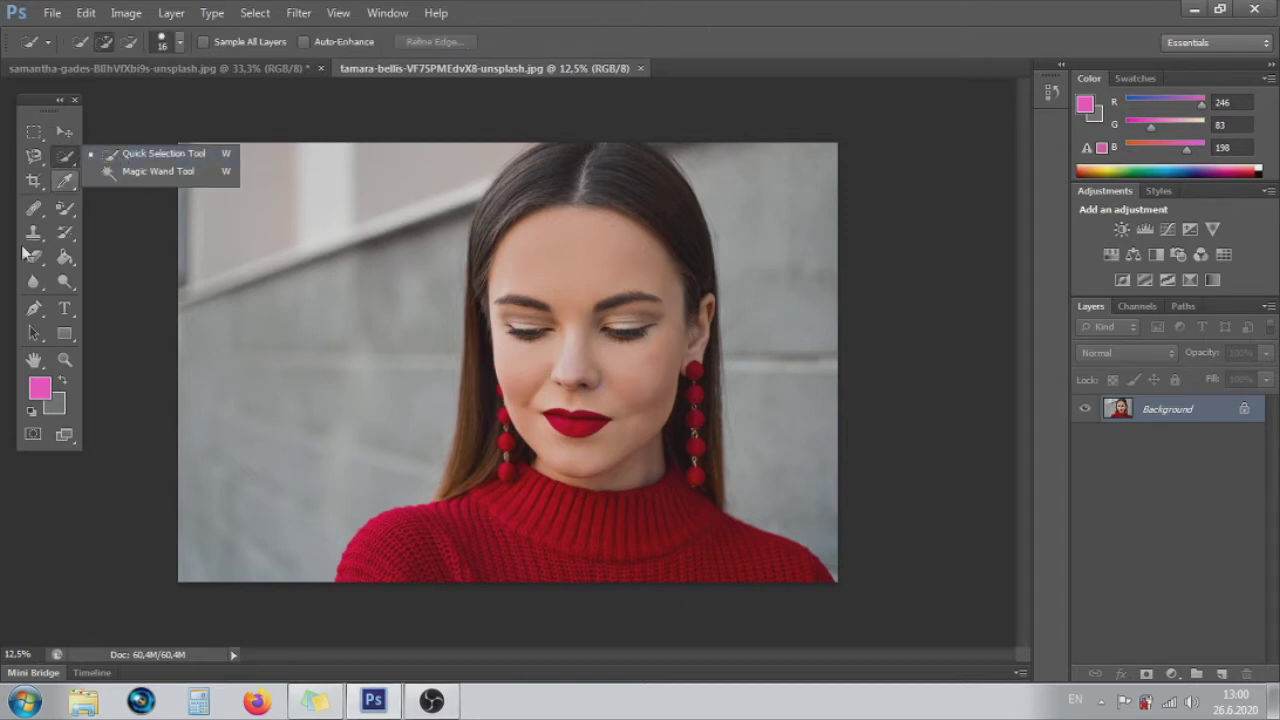
left_click(34, 310)
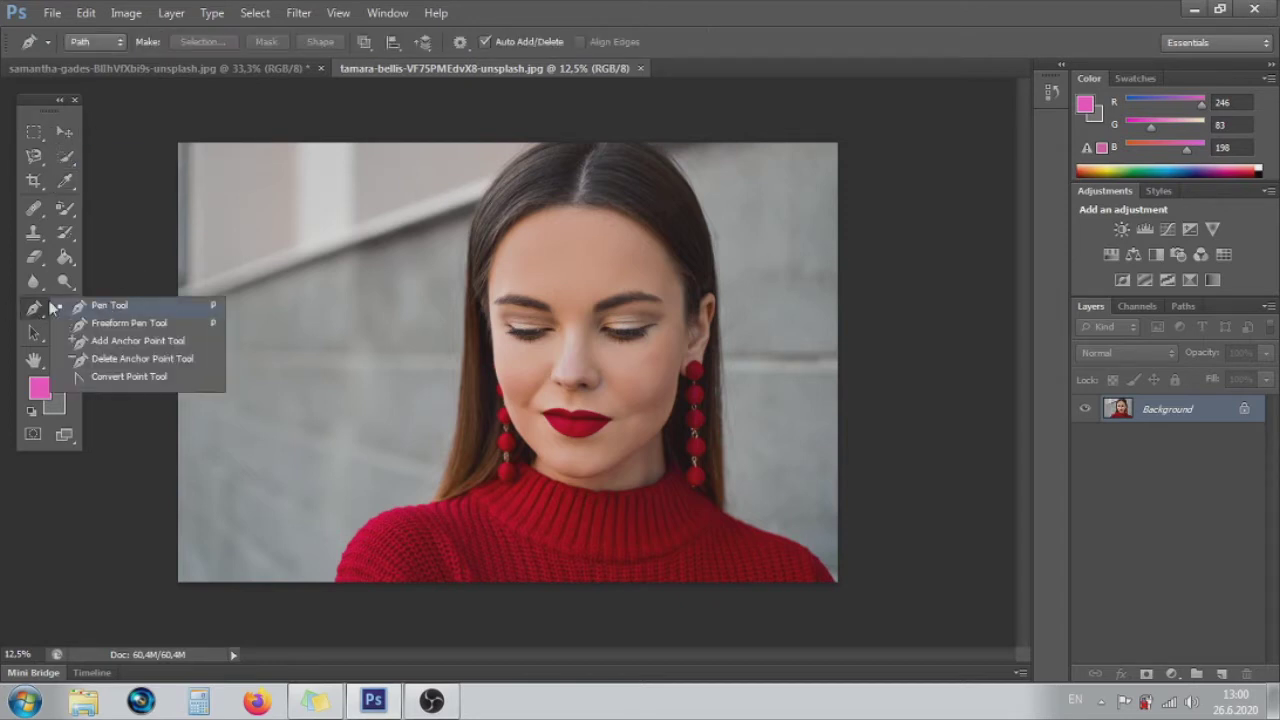
left_click(50, 13)
mouse_move(86, 13)
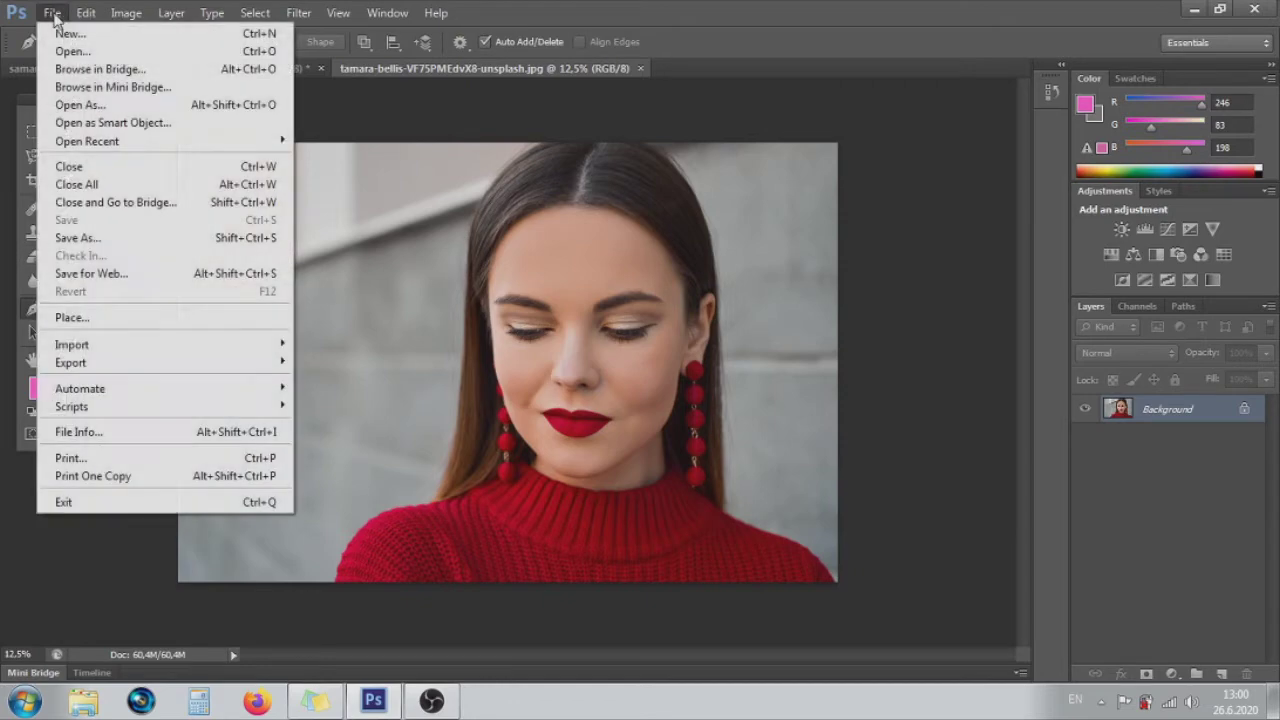
Step: Make a new document 'Slika menjanje pozadine' at 1920×1080 px, 72 ppi, Transparent contents, then return to the portrait
left_click(60, 30)
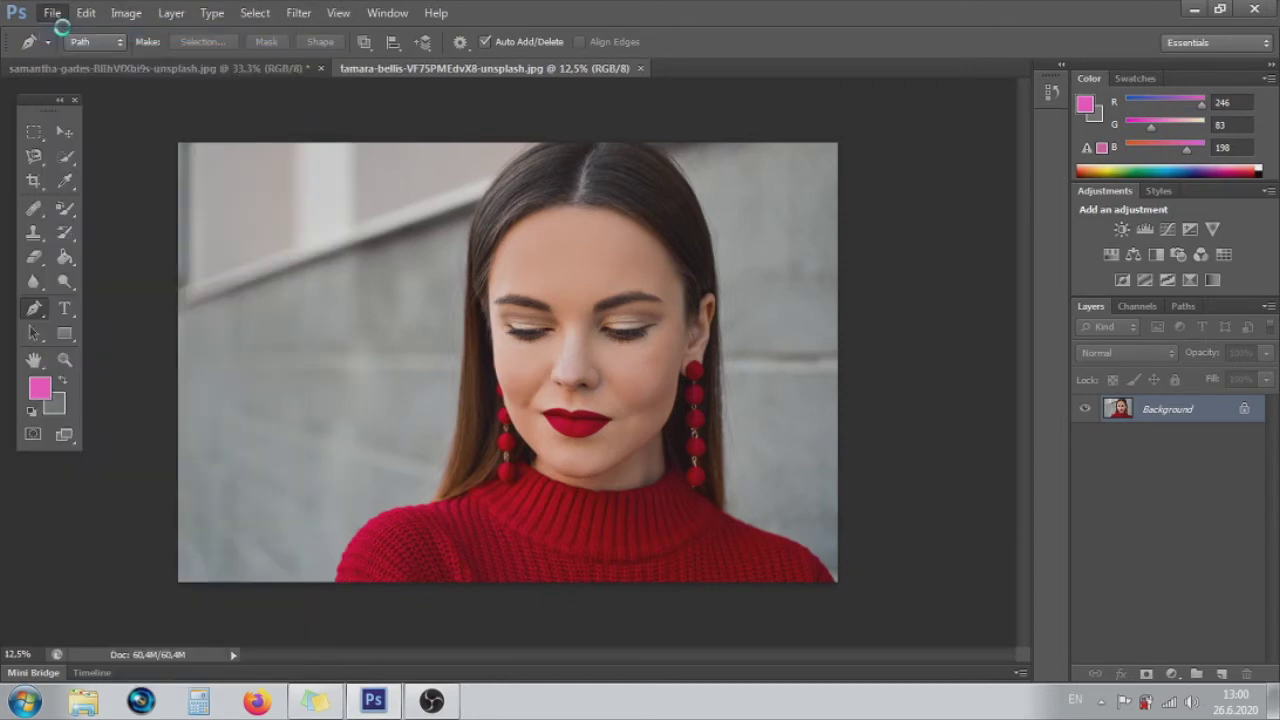
type("Slika menjanje pozadine")
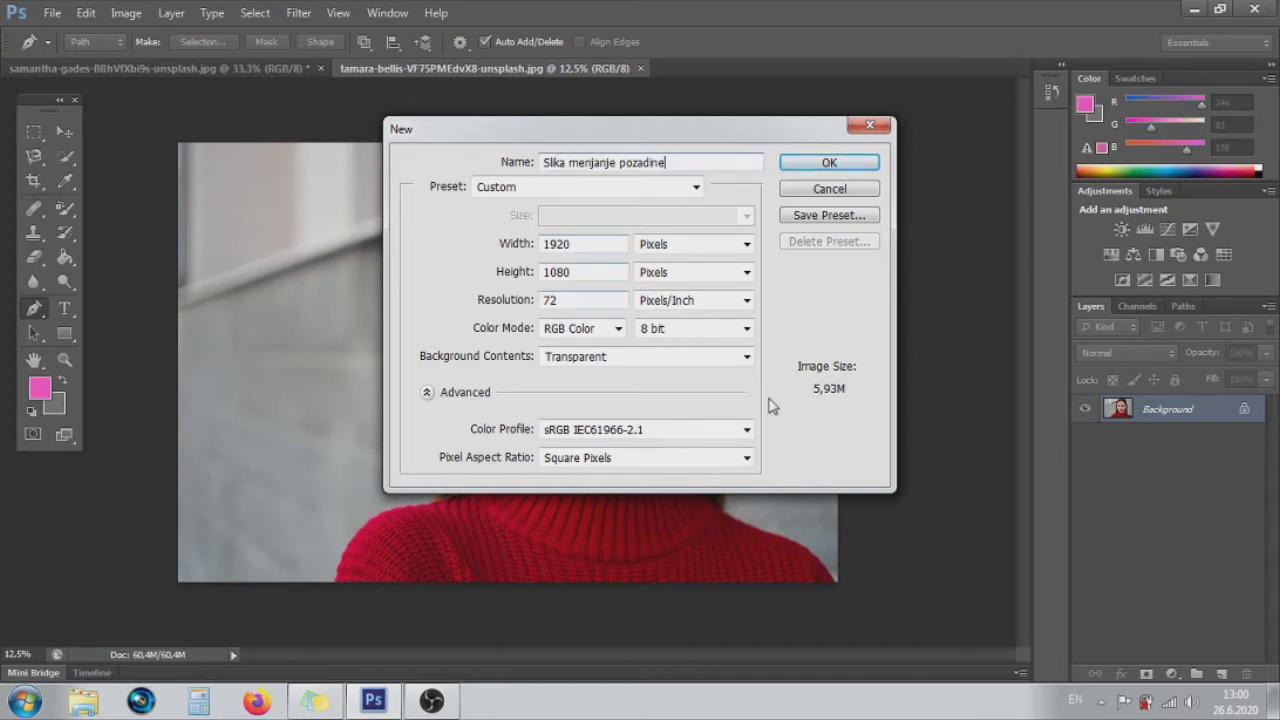
left_click(746, 356)
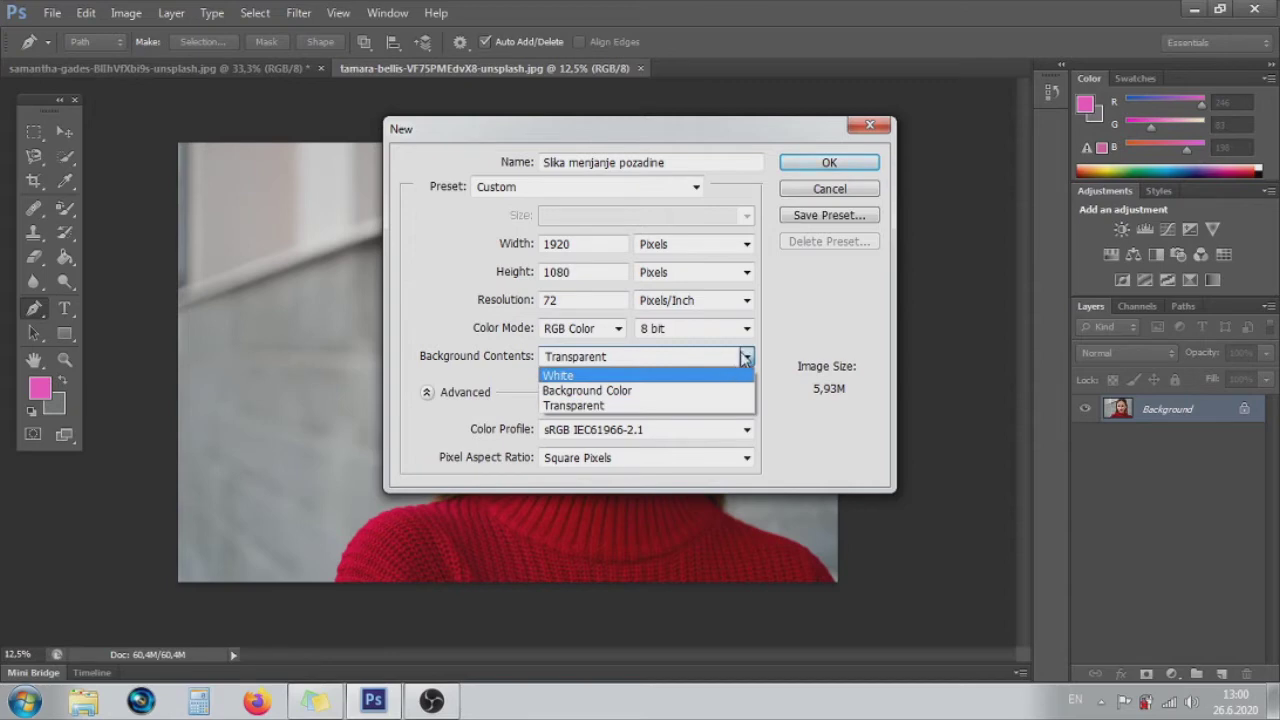
left_click(671, 406)
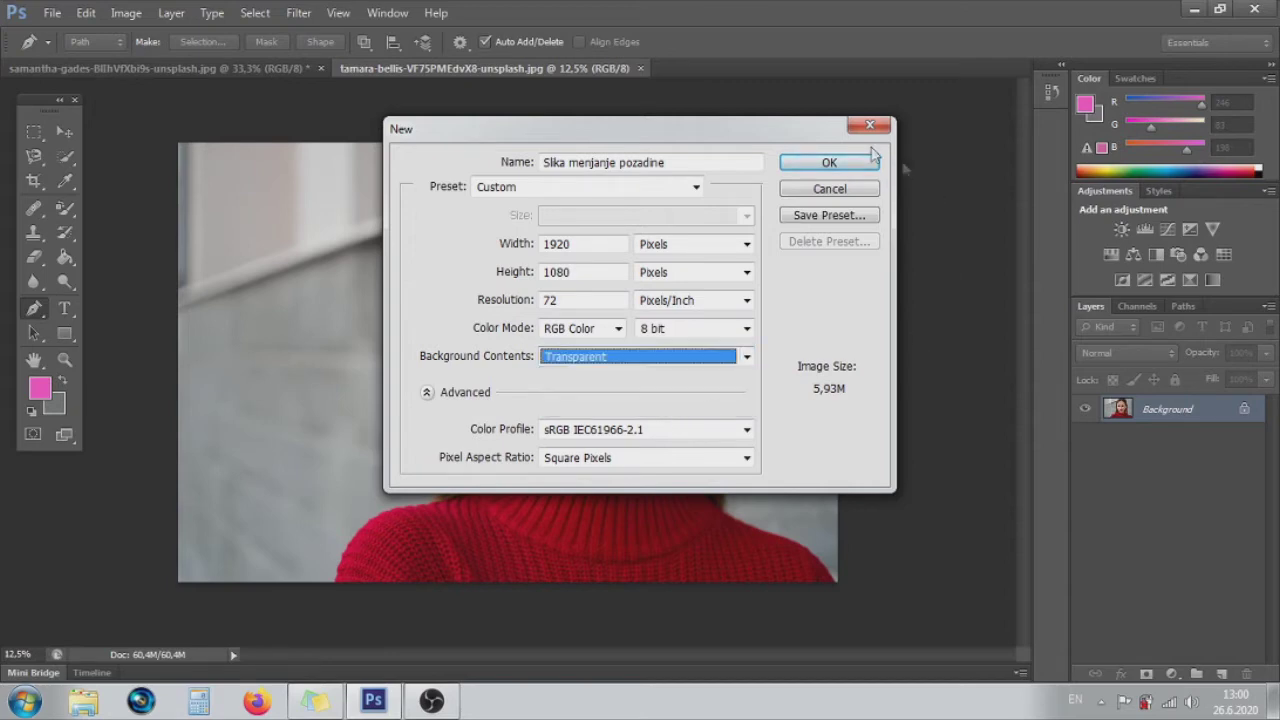
left_click(829, 163)
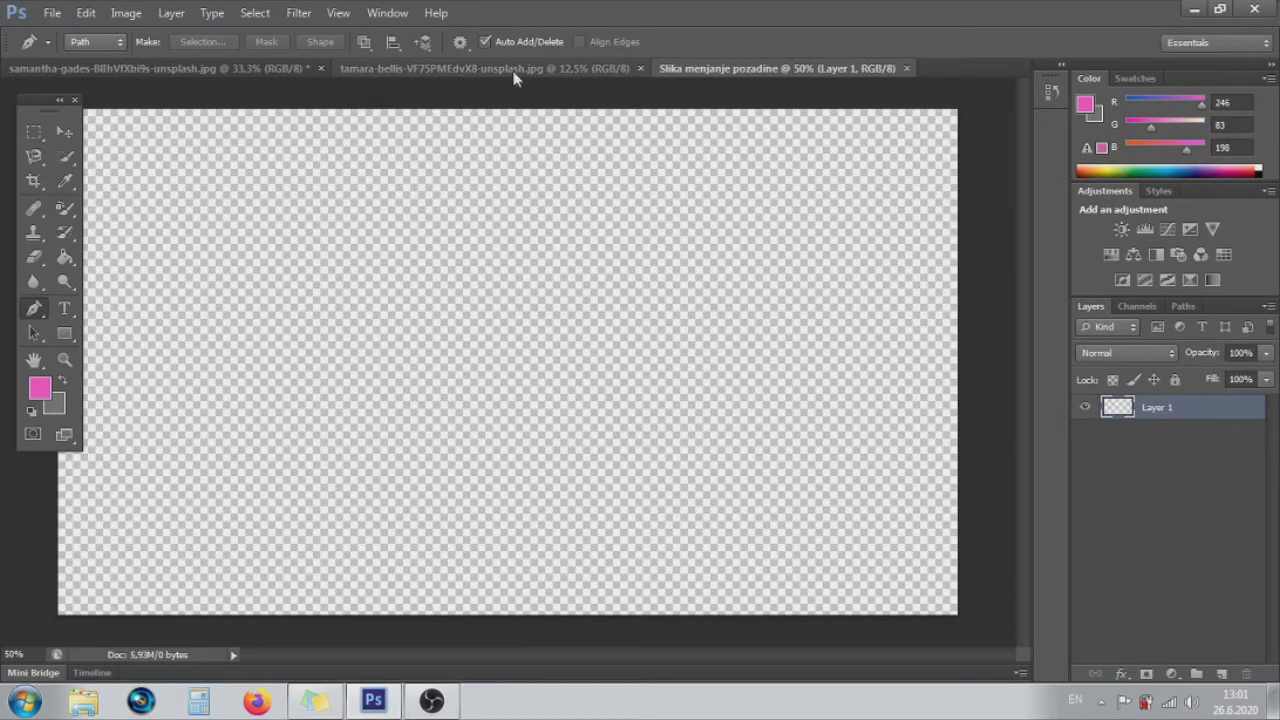
left_click(512, 69)
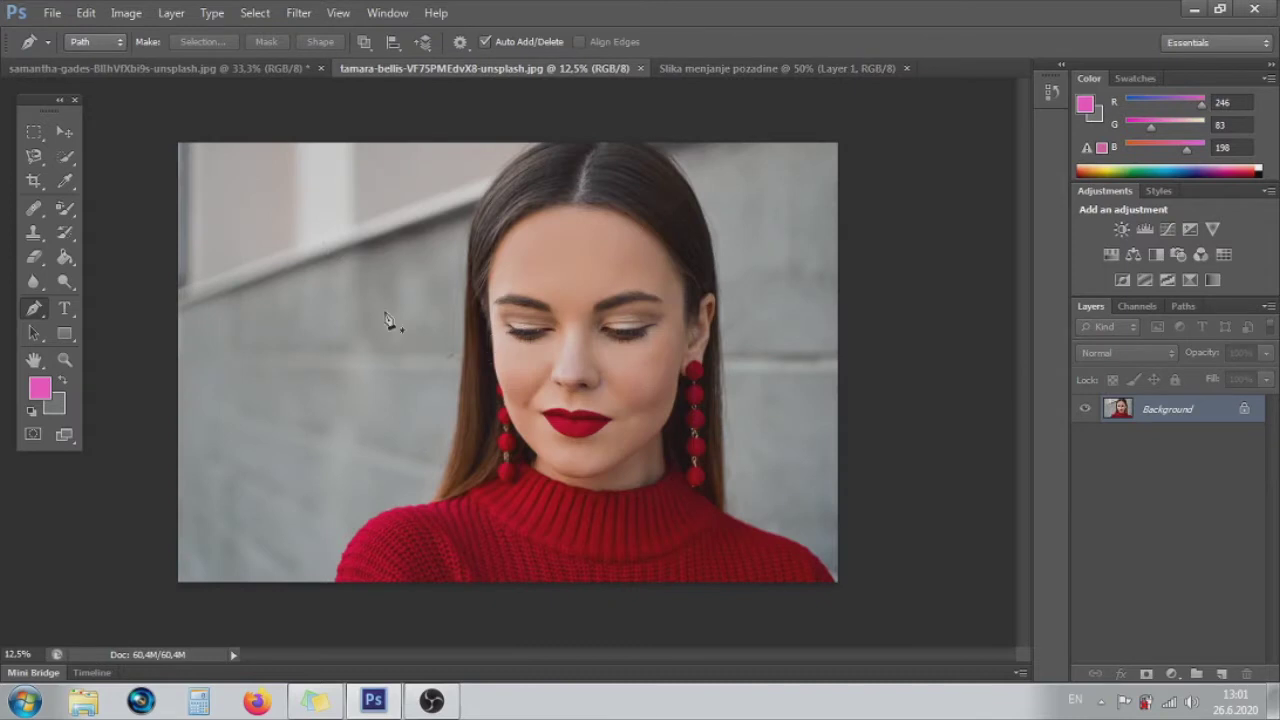
Step: With Quick Selection, select the woman's hair, forehead, chin and neck
left_click(62, 132)
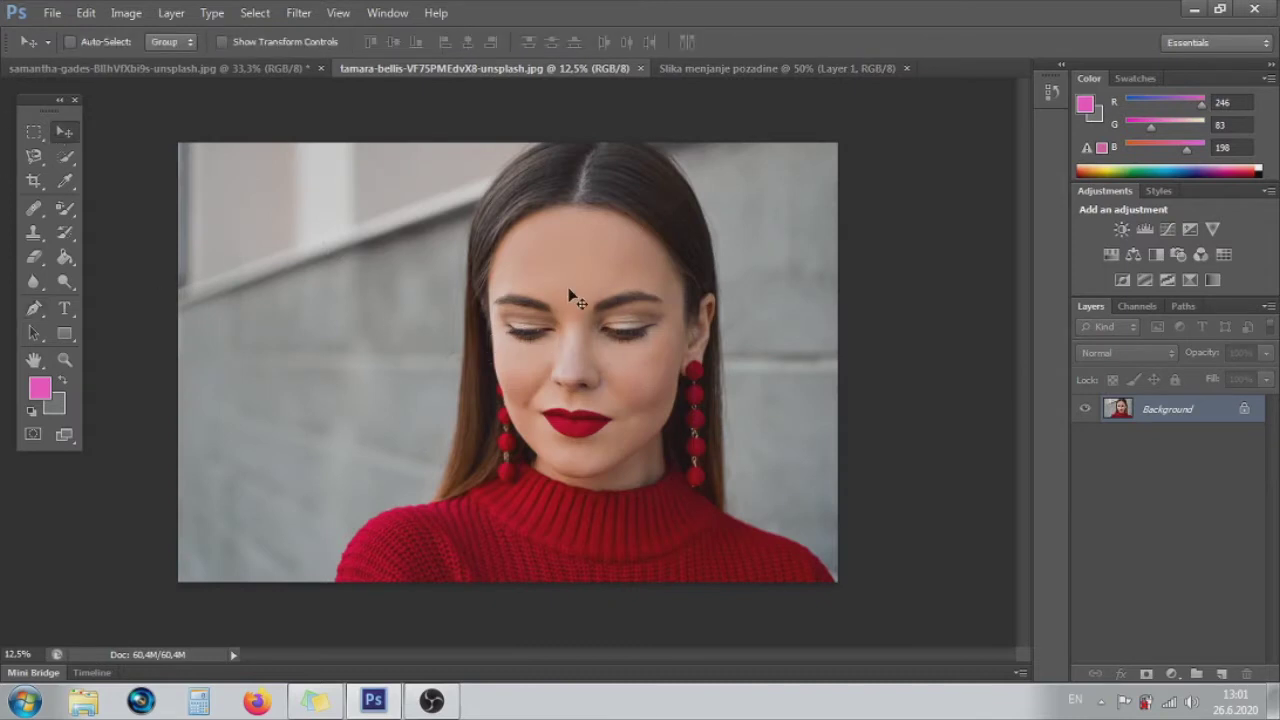
left_click(74, 157)
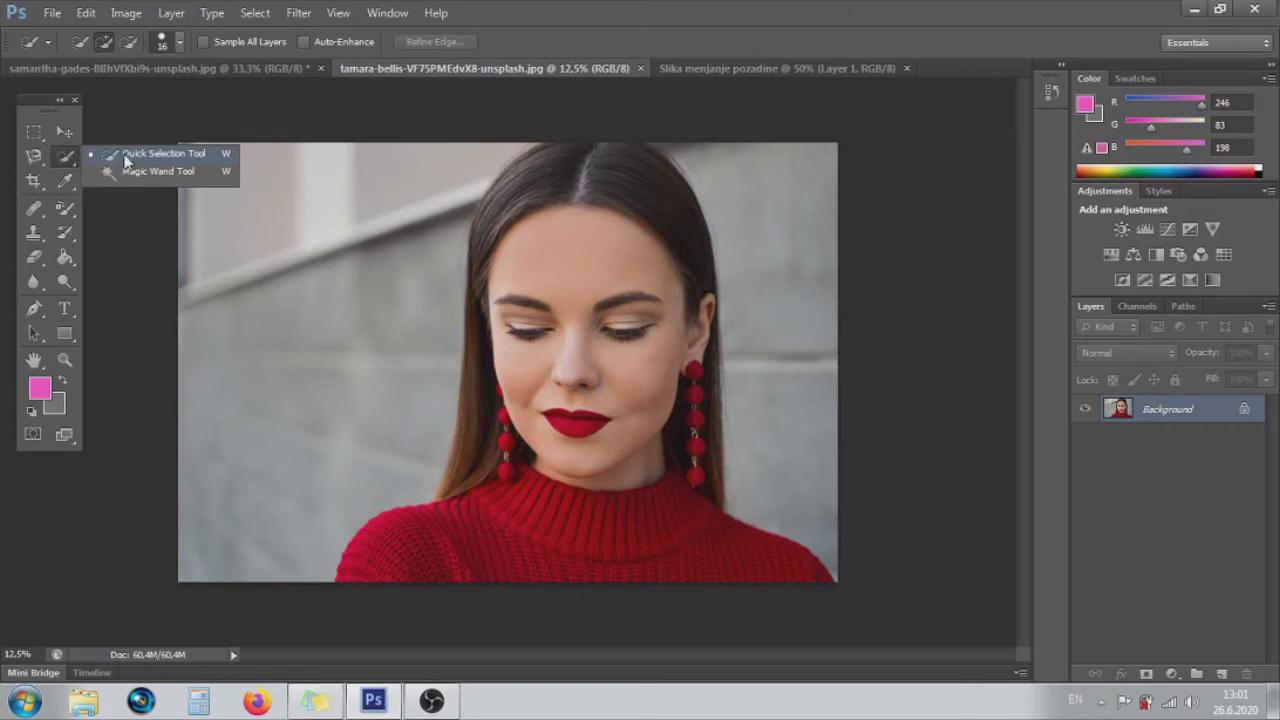
left_click(127, 157)
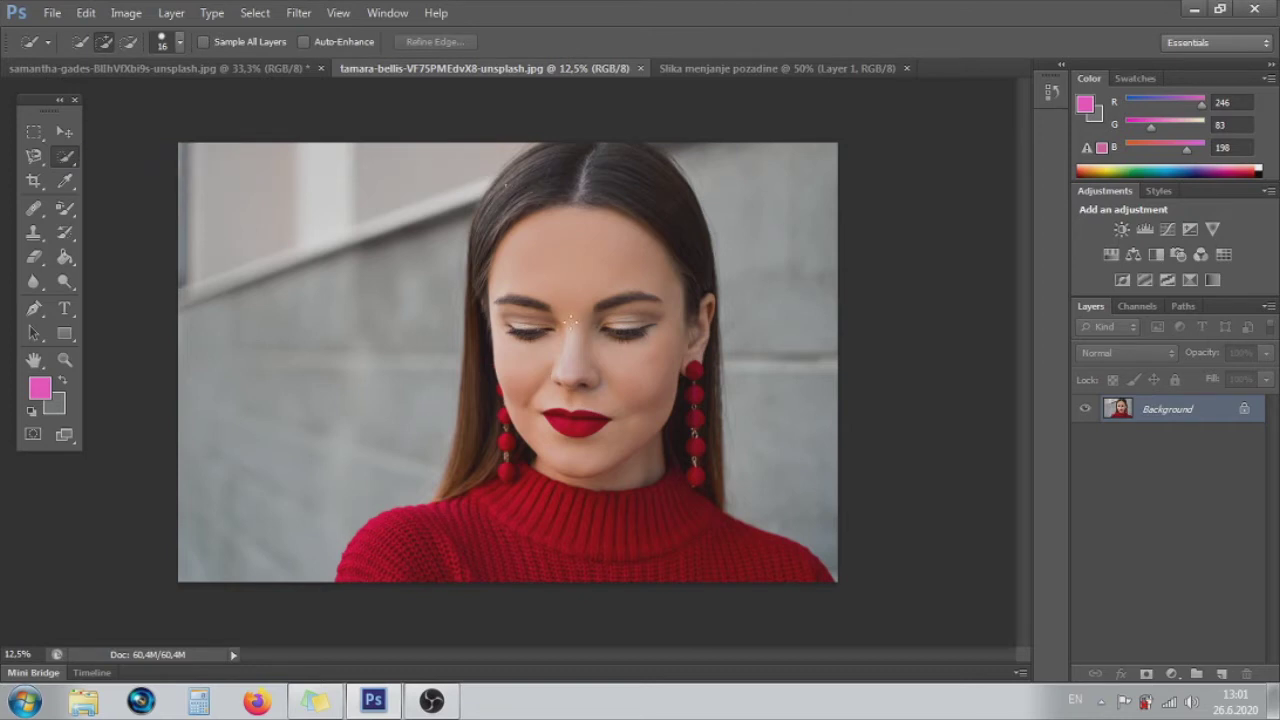
mouse_move(506, 194)
left_mouse_down()
mouse_move(523, 197)
mouse_move(547, 273)
mouse_move(529, 200)
mouse_move(558, 224)
mouse_move(548, 234)
left_mouse_up()
mouse_move(548, 310)
left_mouse_down()
mouse_move(556, 218)
mouse_move(570, 318)
mouse_move(483, 528)
left_mouse_up()
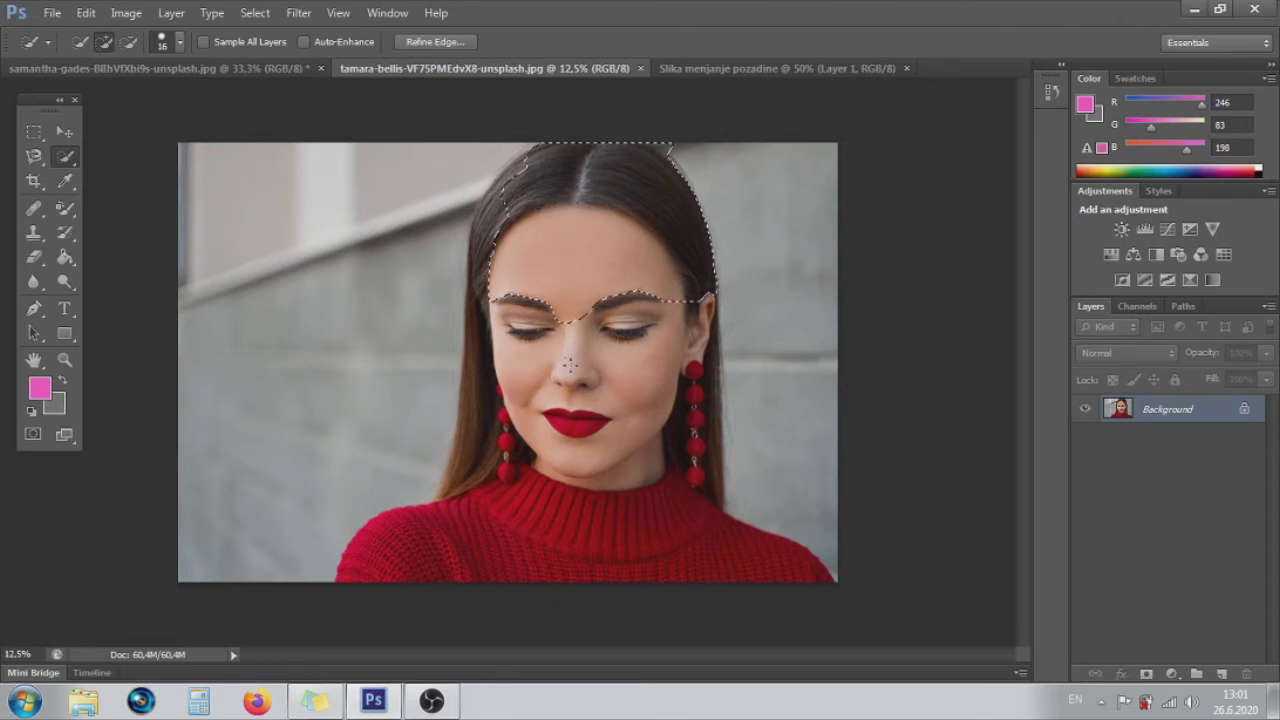
left_click(540, 458)
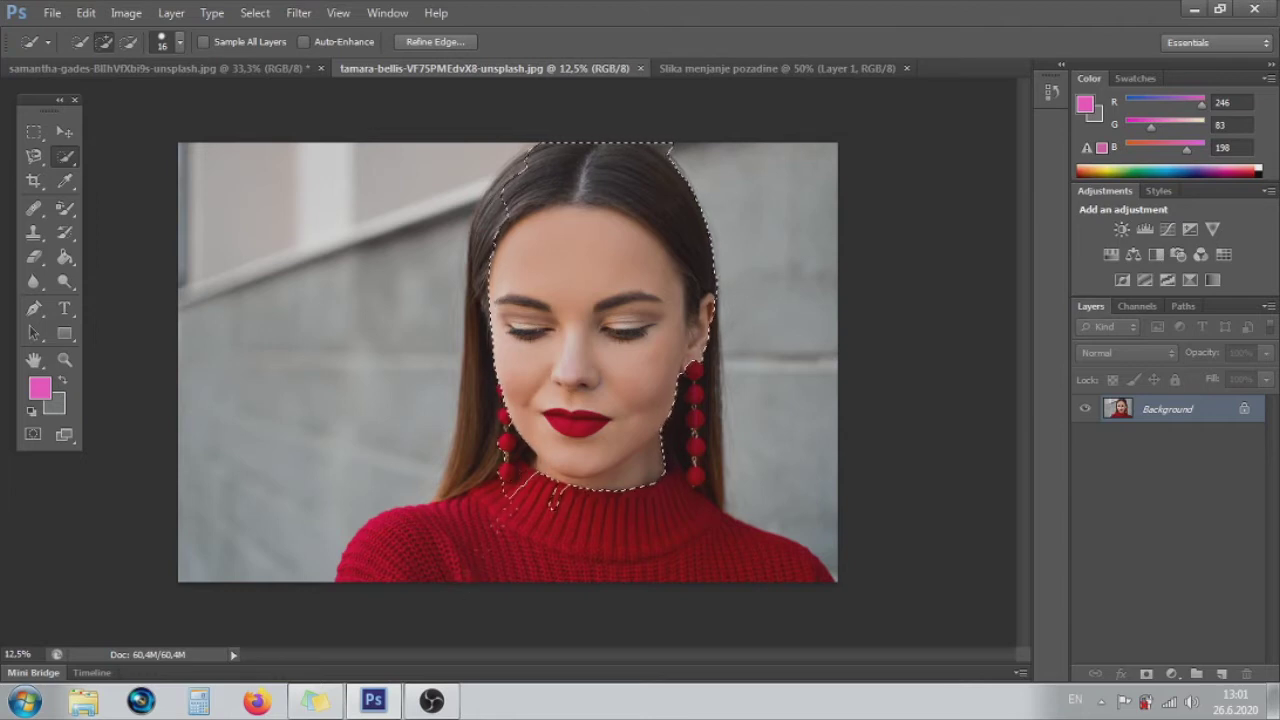
mouse_move(540, 528)
left_mouse_down()
mouse_move(492, 537)
mouse_move(590, 495)
left_mouse_up()
Step: Add the sweater's shoulders and sides, and tidy the selection along the hair edges and parting
left_click(620, 500)
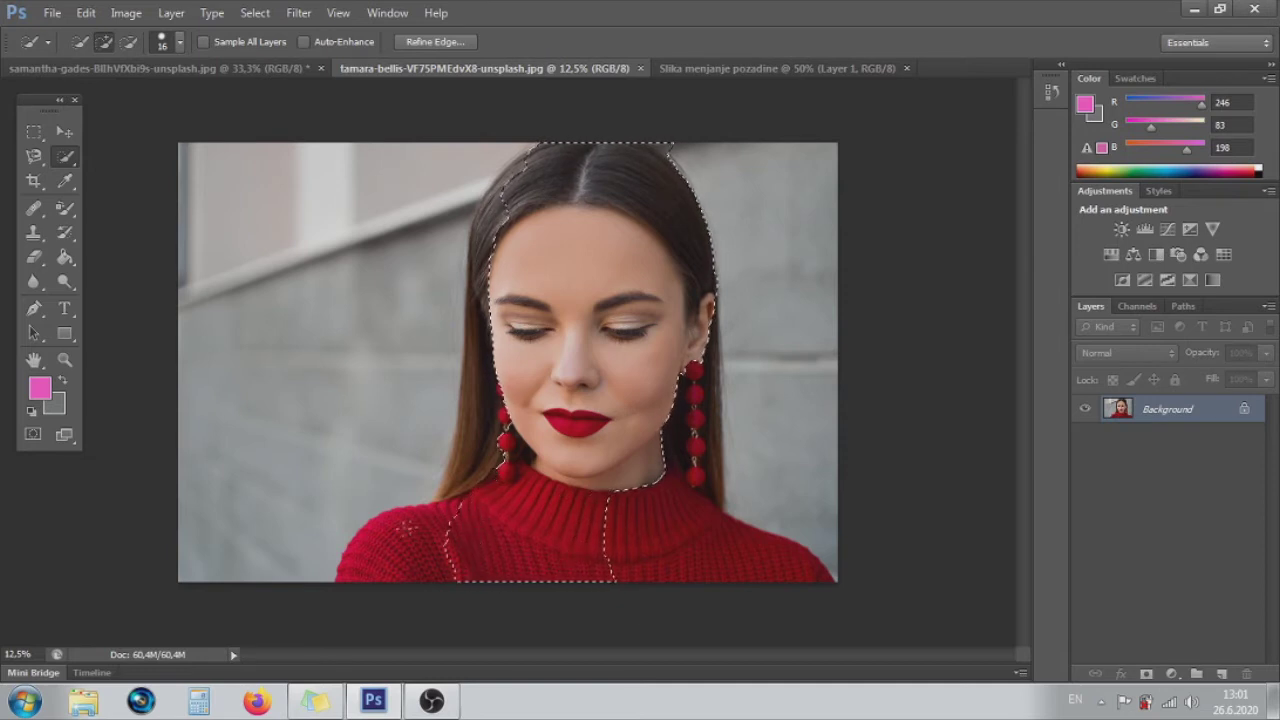
left_click_drag(400, 540, 520, 515)
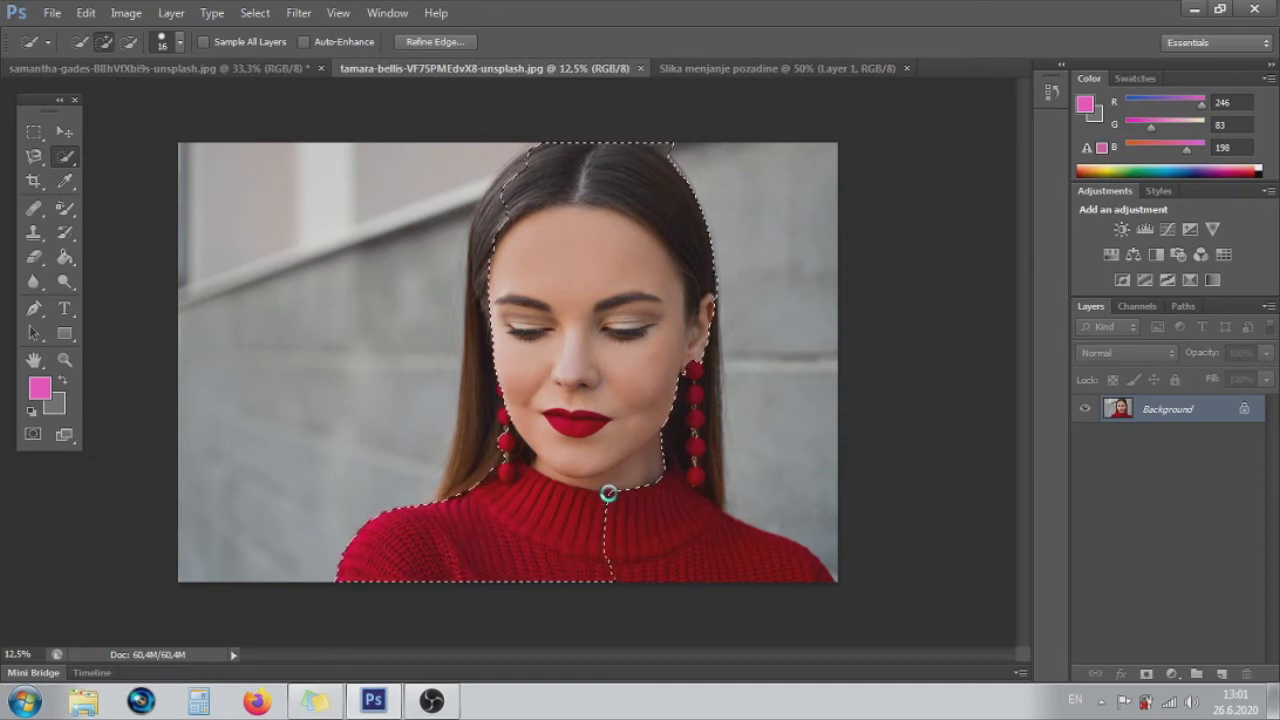
left_click_drag(686, 551, 651, 503)
mouse_move(500, 214)
left_mouse_down()
mouse_move(478, 295)
mouse_move(483, 364)
left_mouse_up()
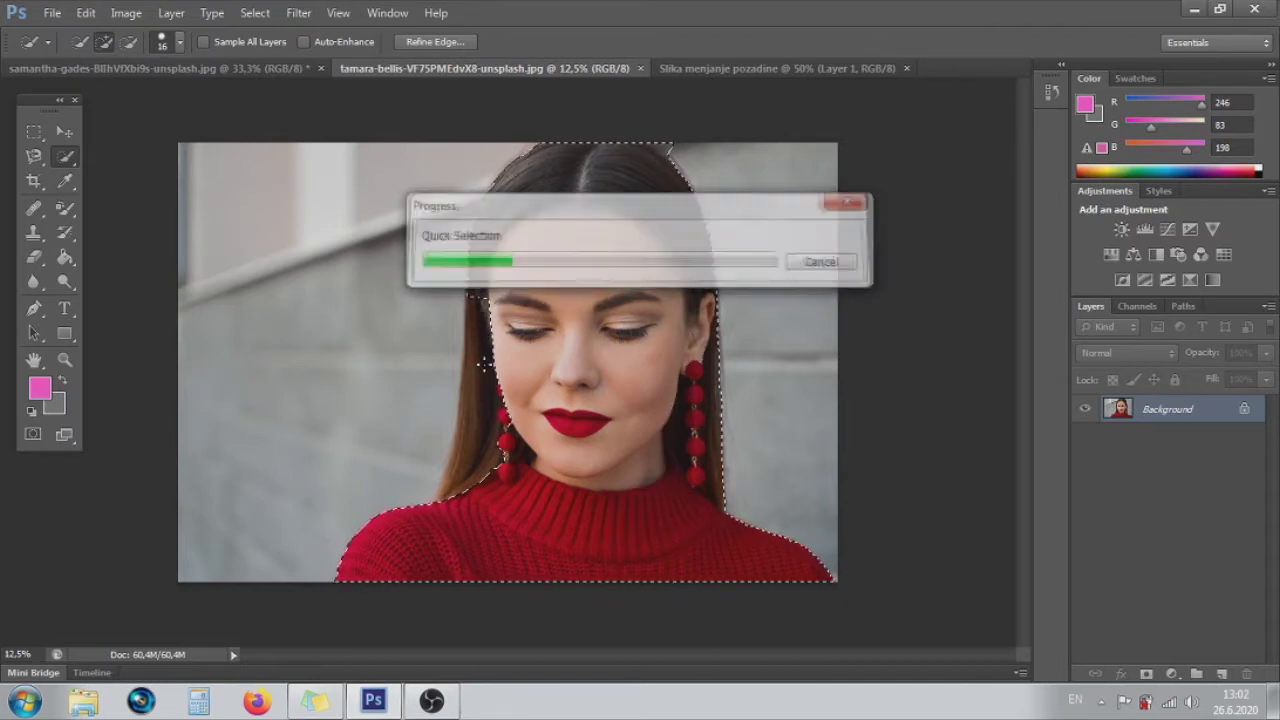
left_click_drag(471, 366, 490, 376)
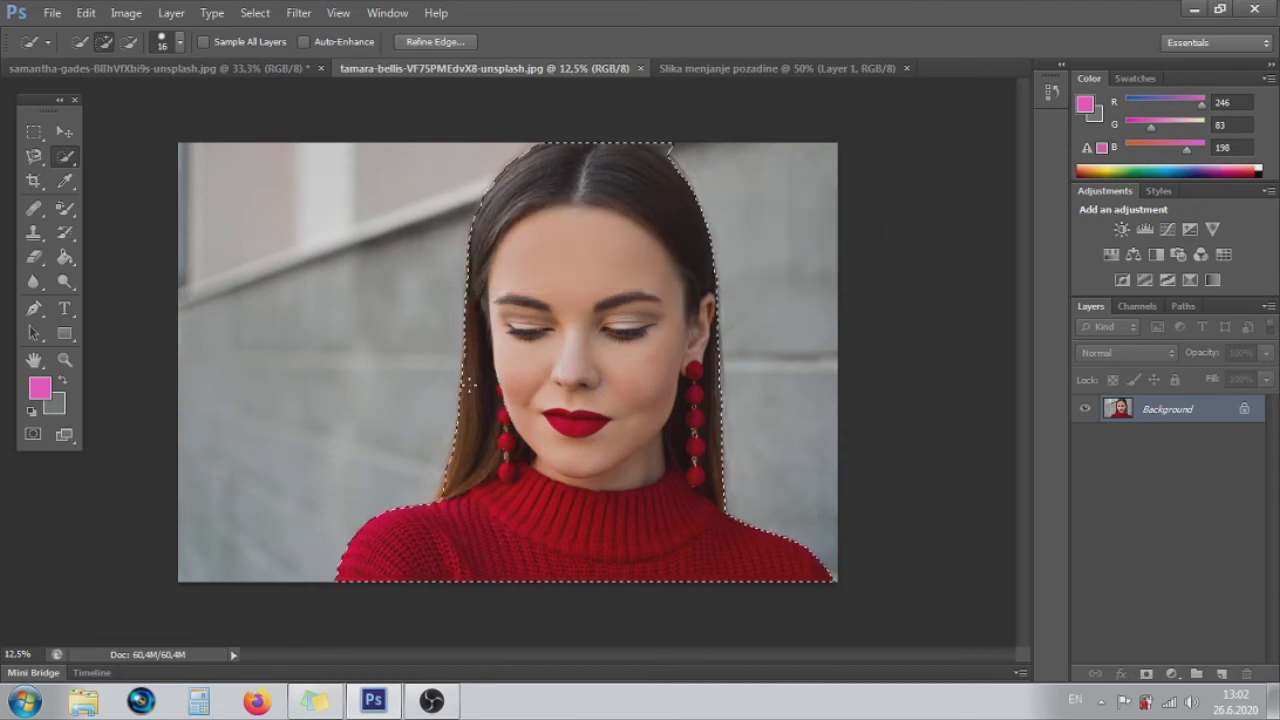
left_click(579, 164)
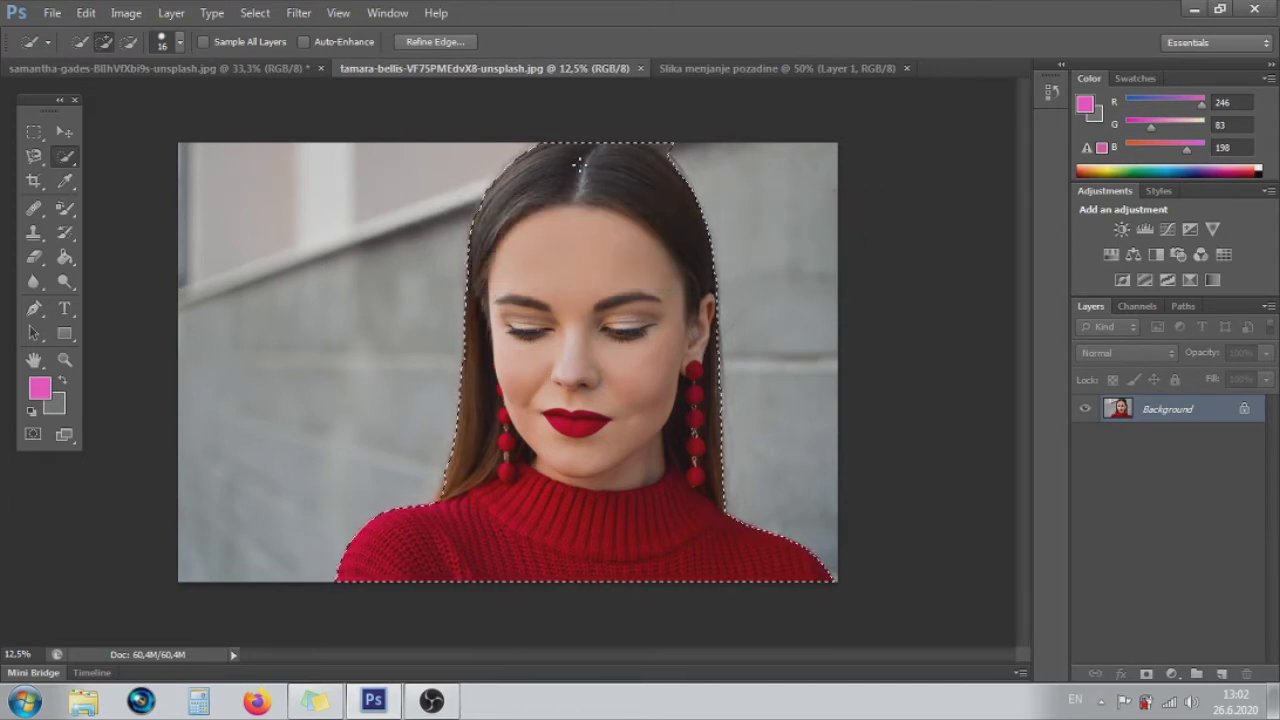
left_click(428, 44)
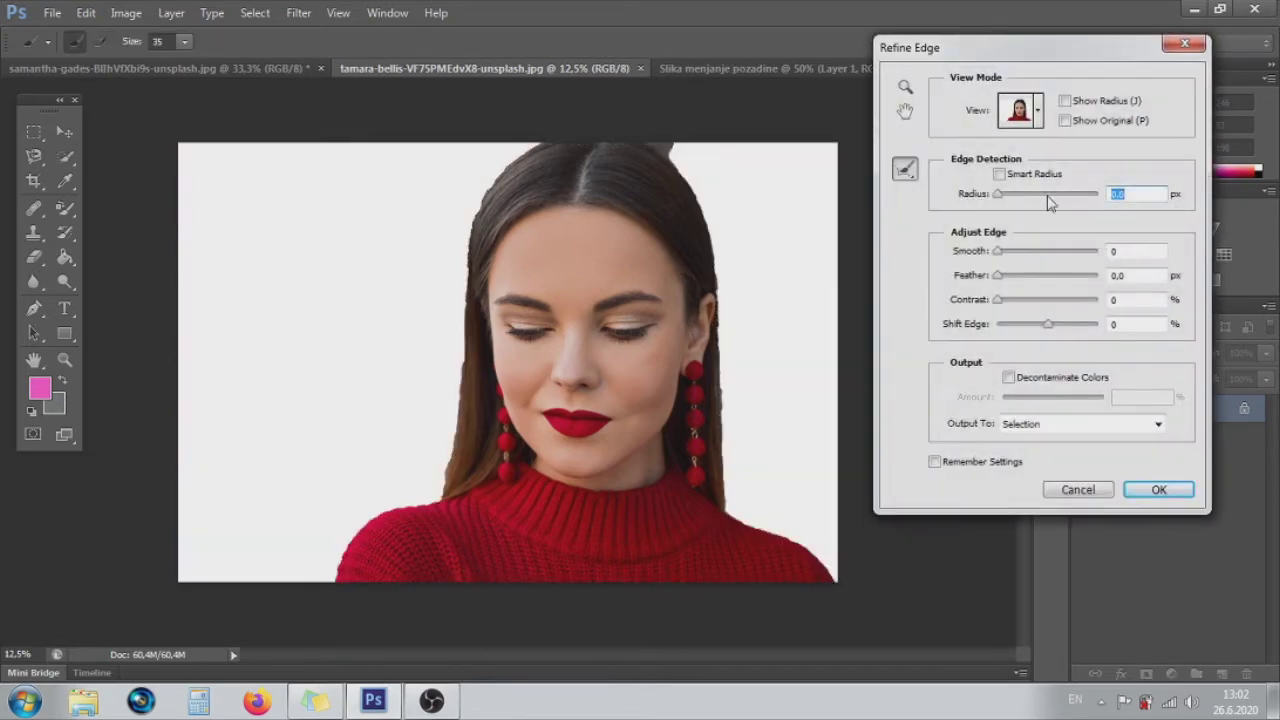
Step: Refine Edge with Radius 4.5, Smooth 16, Feather 4.7, Contrast 16%, Shift Edge +20%, output to New Layer with Layer Mask
left_click_drag(999, 195, 1022, 195)
left_click_drag(999, 251, 1014, 251)
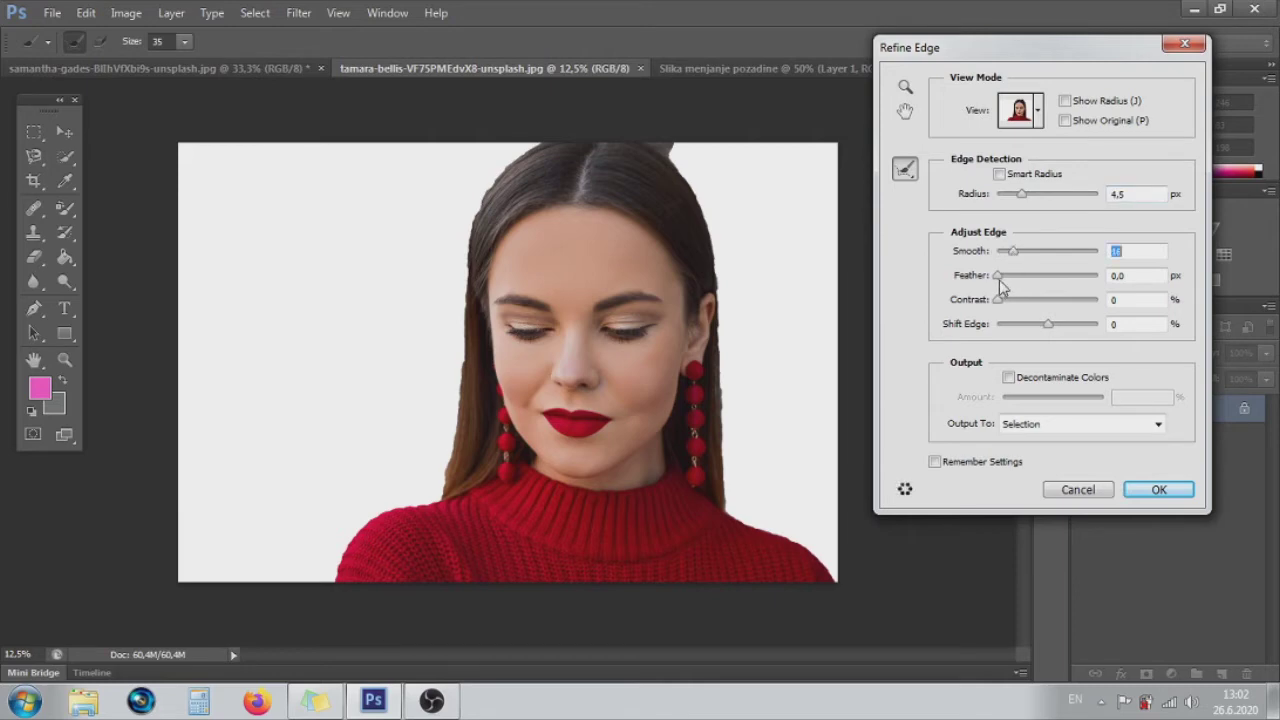
left_click(1021, 277)
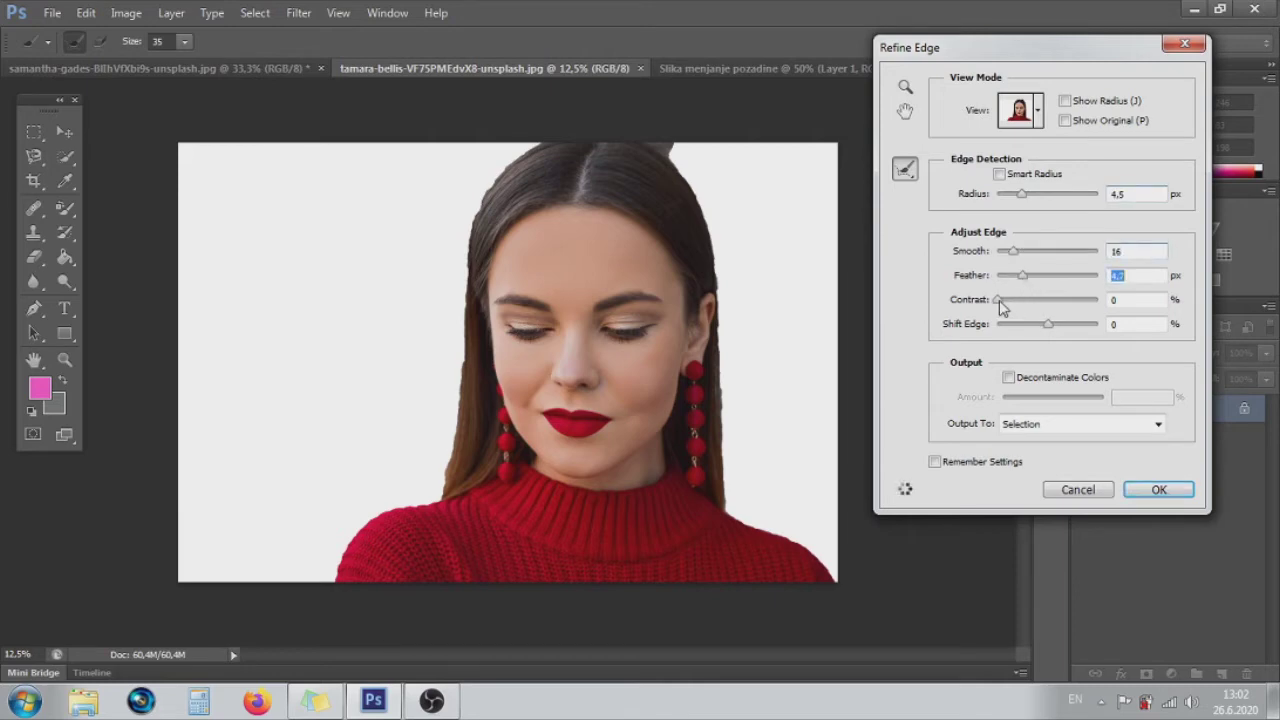
left_click(1014, 301)
left_click_drag(1050, 334, 1061, 334)
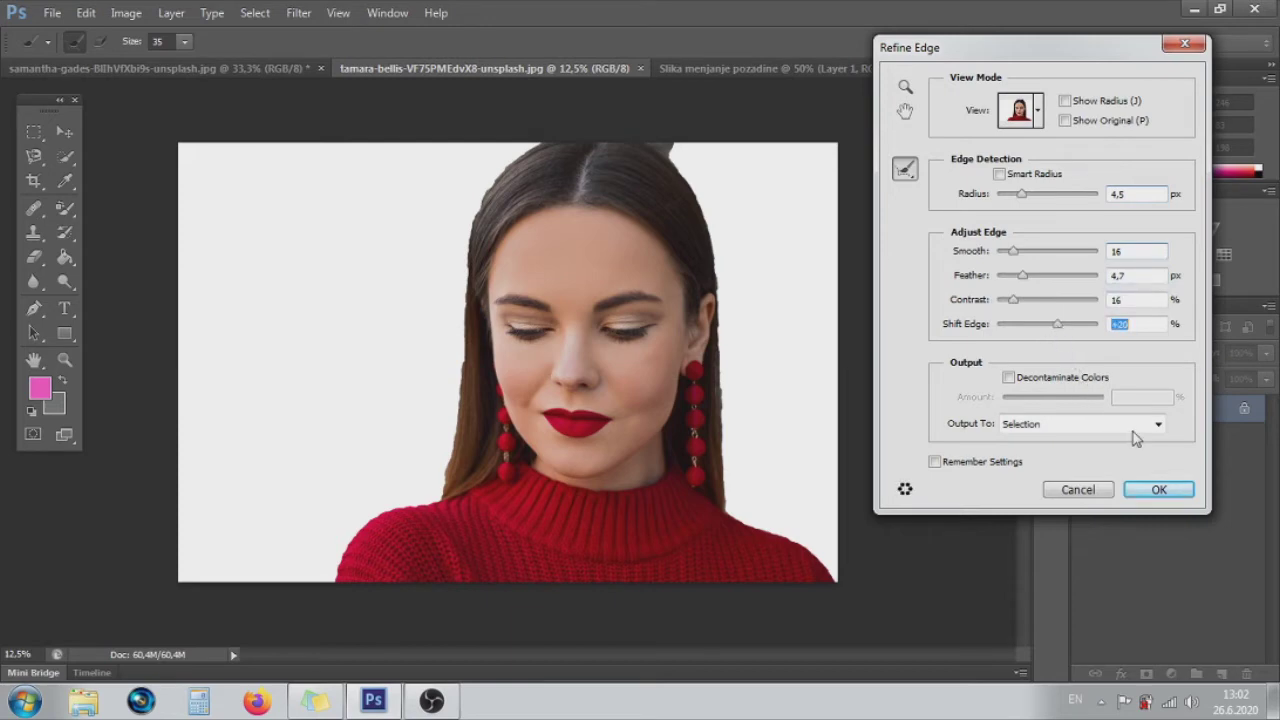
left_click(1073, 428)
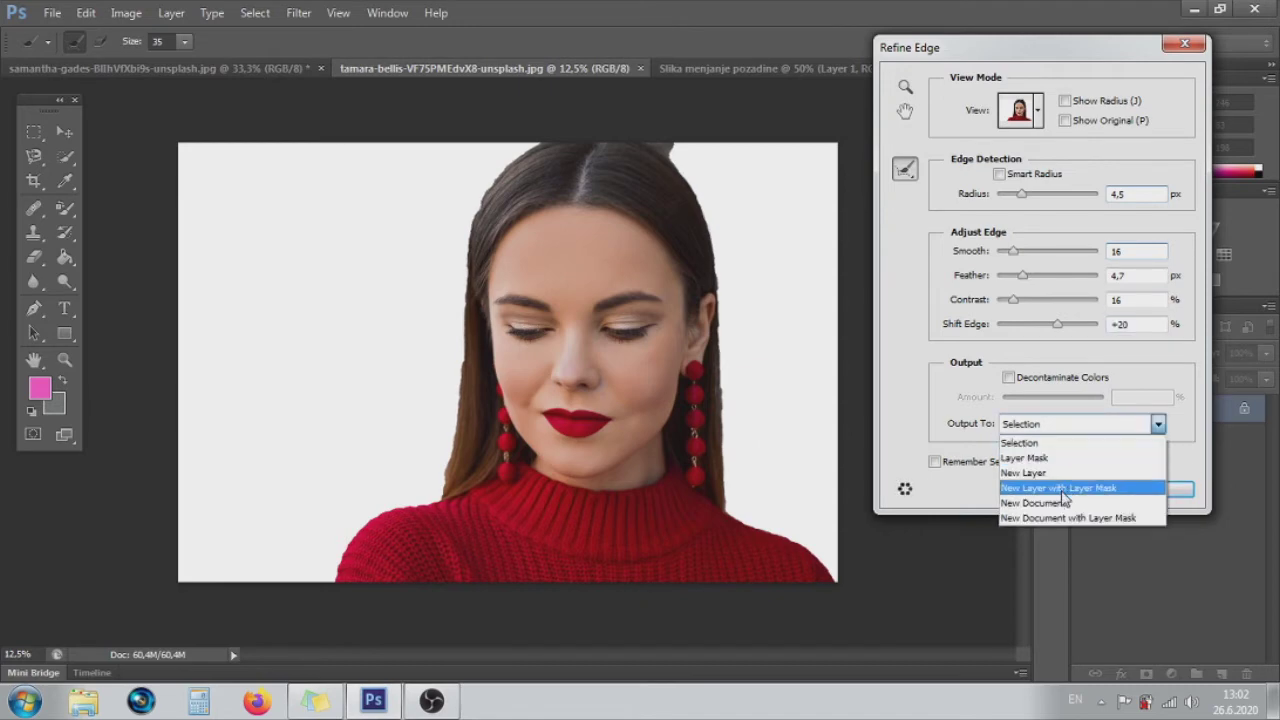
left_click(1063, 497)
left_click(1162, 490)
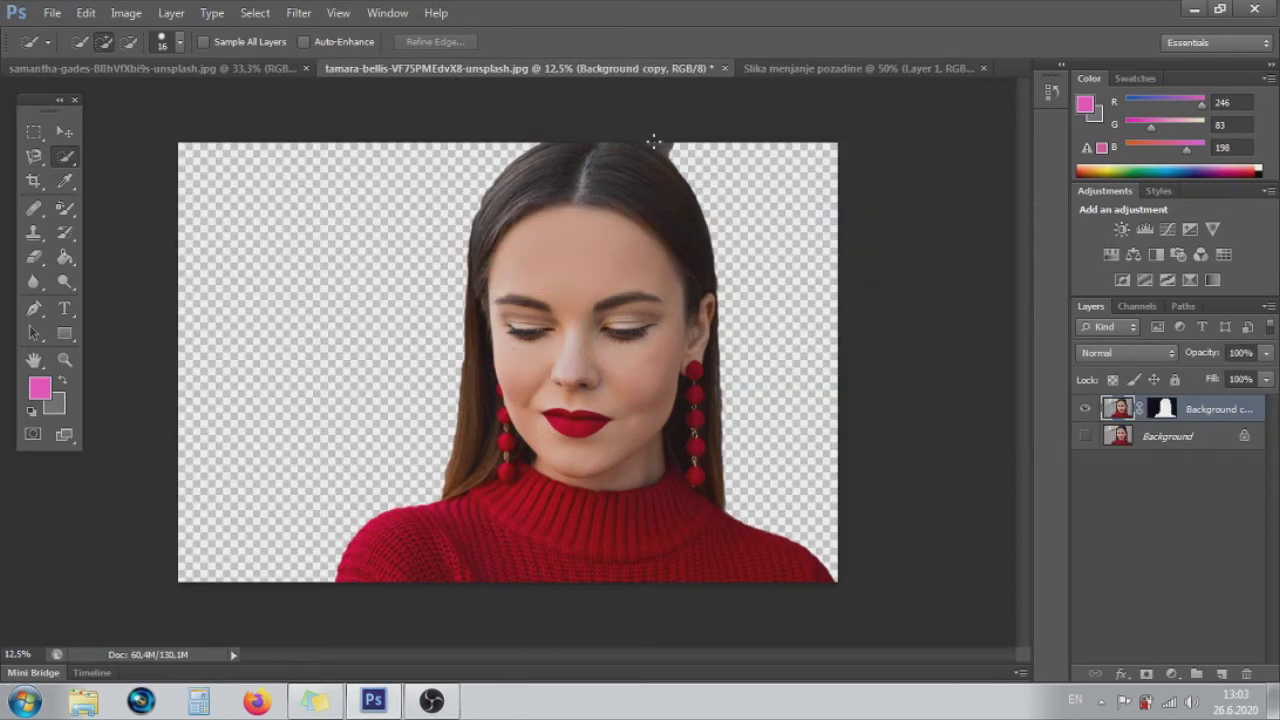
Step: Zoom in to select and clear the leftover wall patch above the hair, then zoom back out
key("ctrl+plus")
scroll(678, 182, "up", 2)
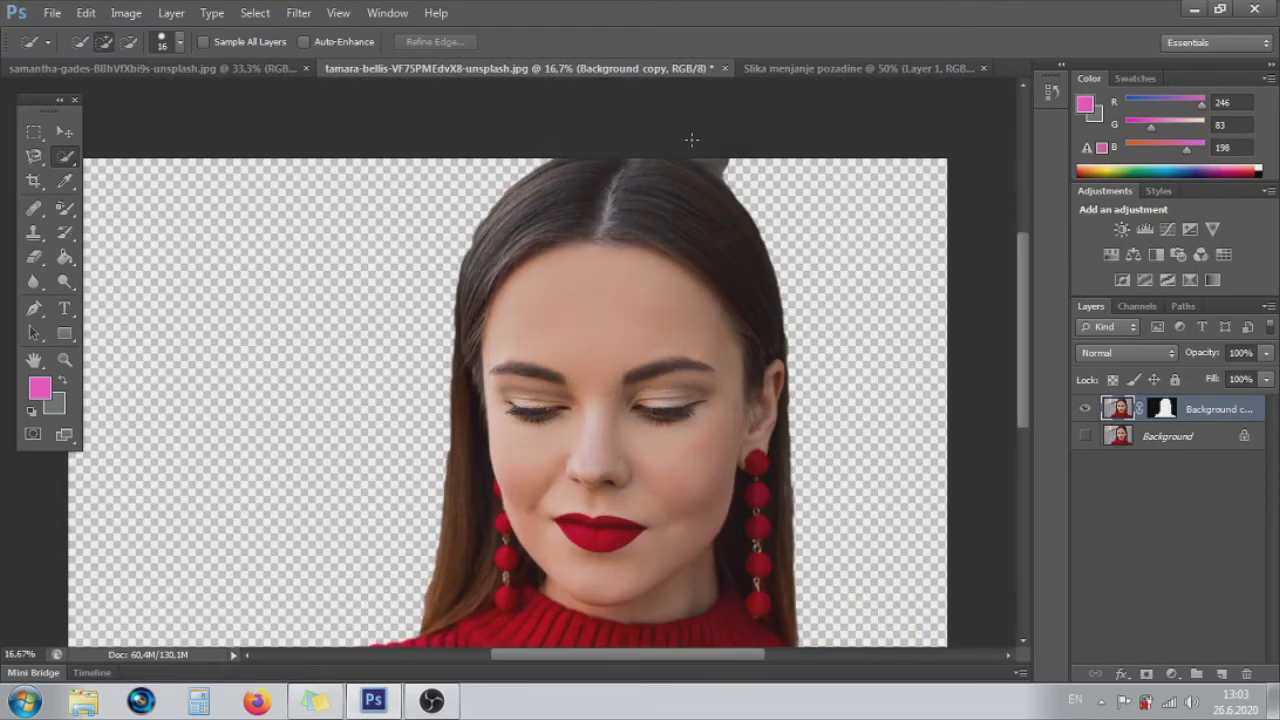
key("ctrl+plus")
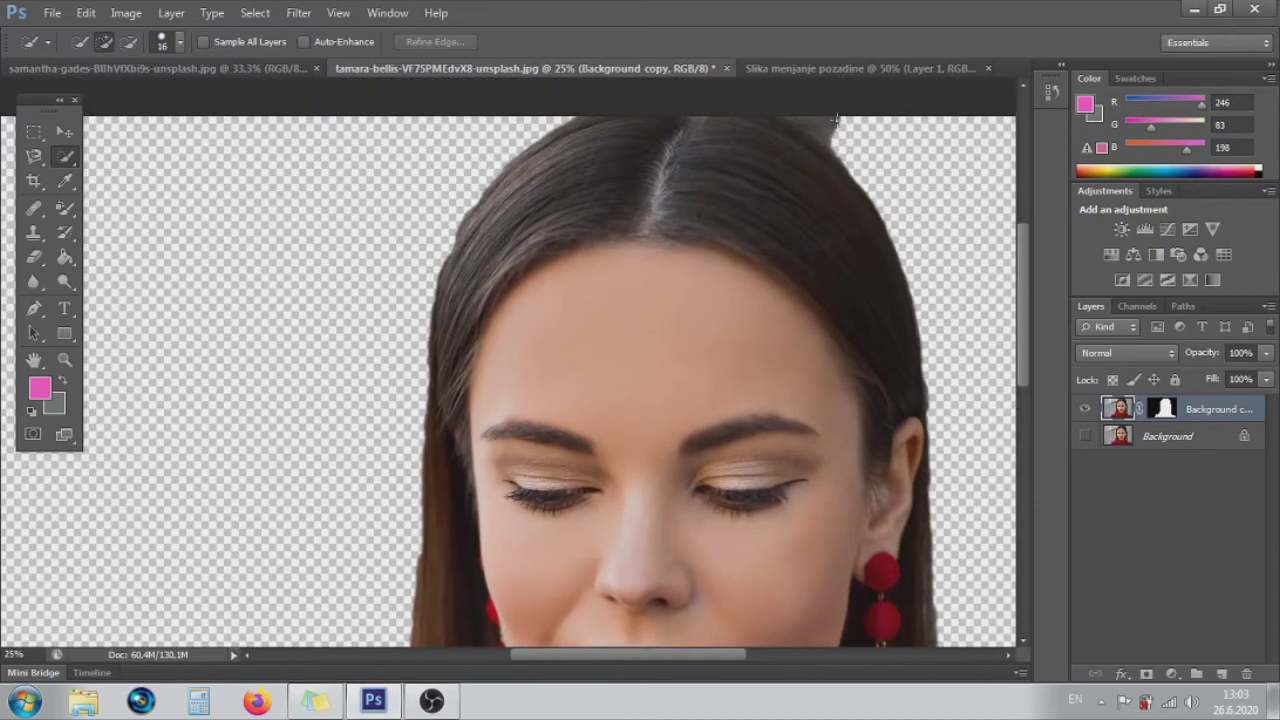
left_click(816, 120)
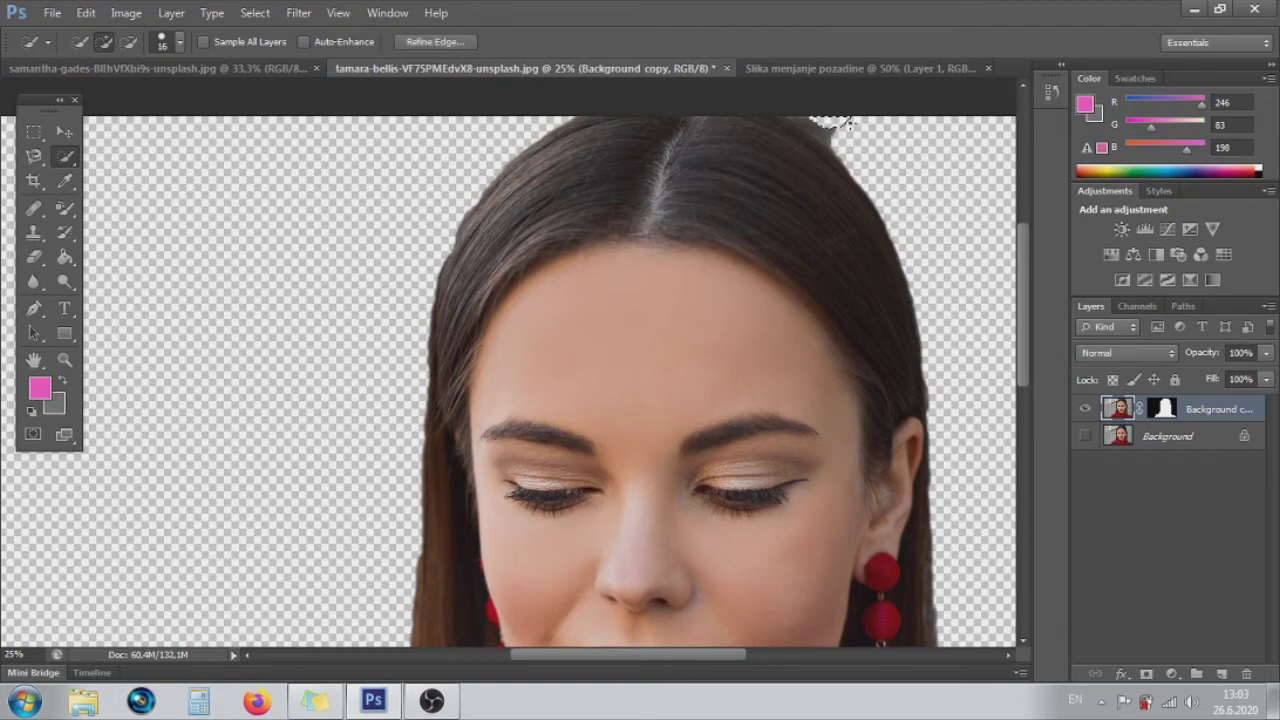
left_click_drag(838, 120, 848, 128)
left_click_drag(852, 119, 851, 152)
key("ctrl+d")
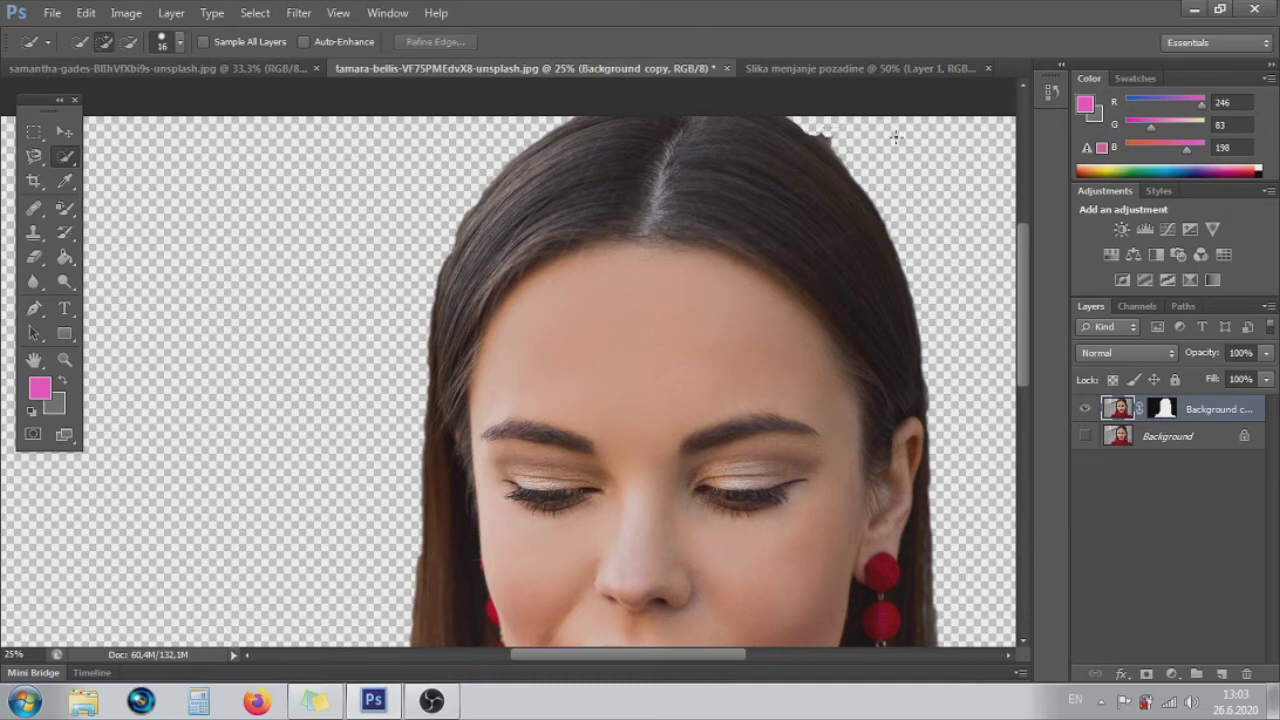
key("ctrl+minus")
key("ctrl+minus")
key("ctrl+minus")
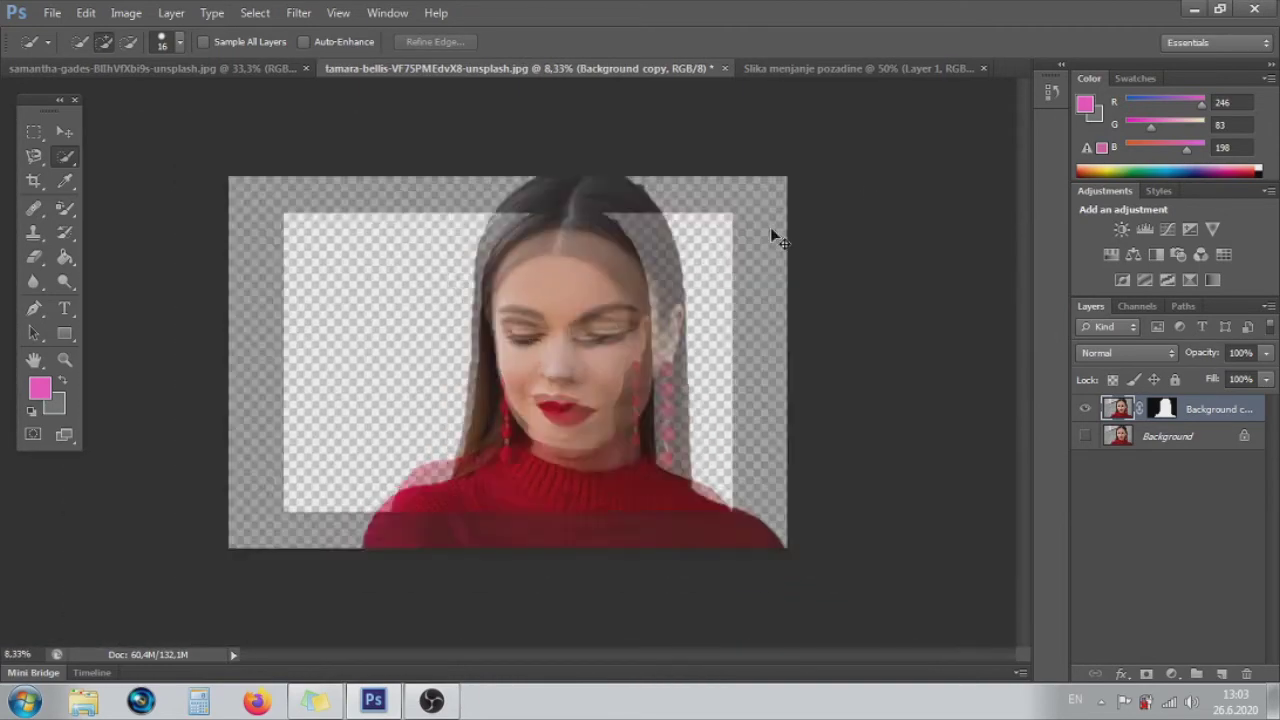
key("ctrl+plus")
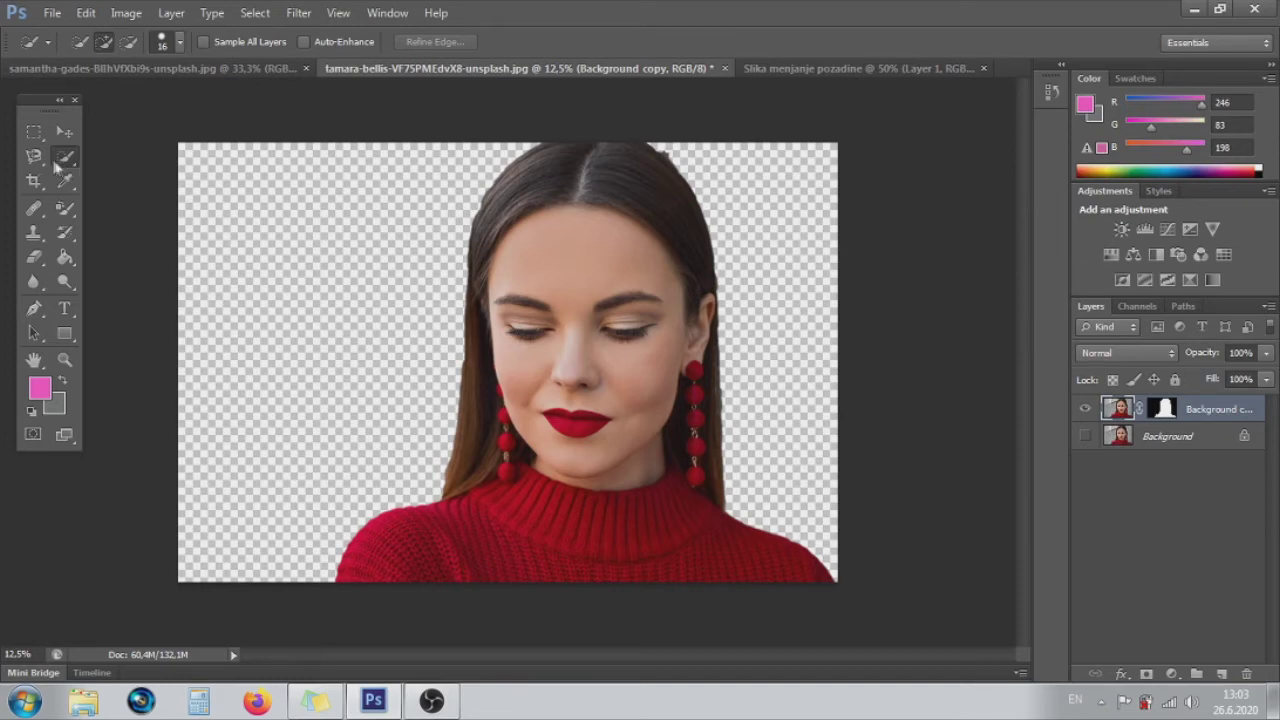
left_click(64, 131)
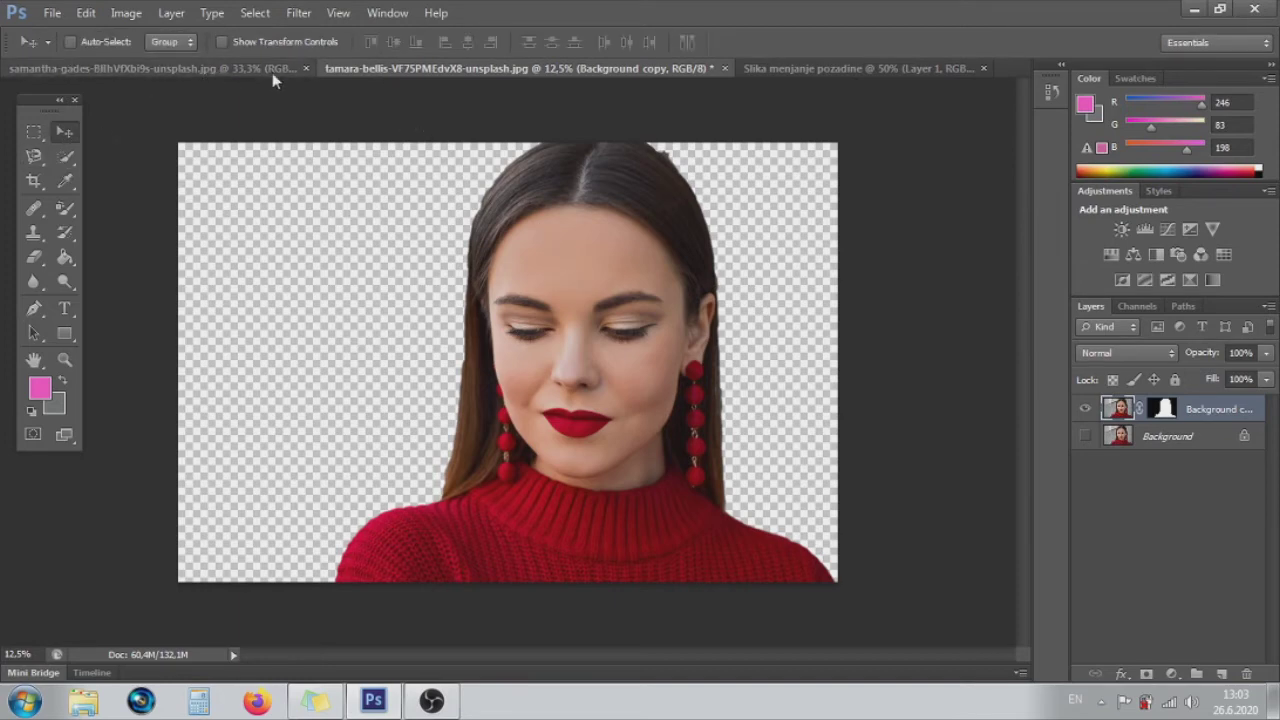
Step: Drag the cut-out woman into the white-room photo, scale her to 44.83% and position her left
mouse_move(645, 312)
left_mouse_down()
mouse_move(350, 178)
mouse_move(218, 83)
mouse_move(477, 376)
left_mouse_up()
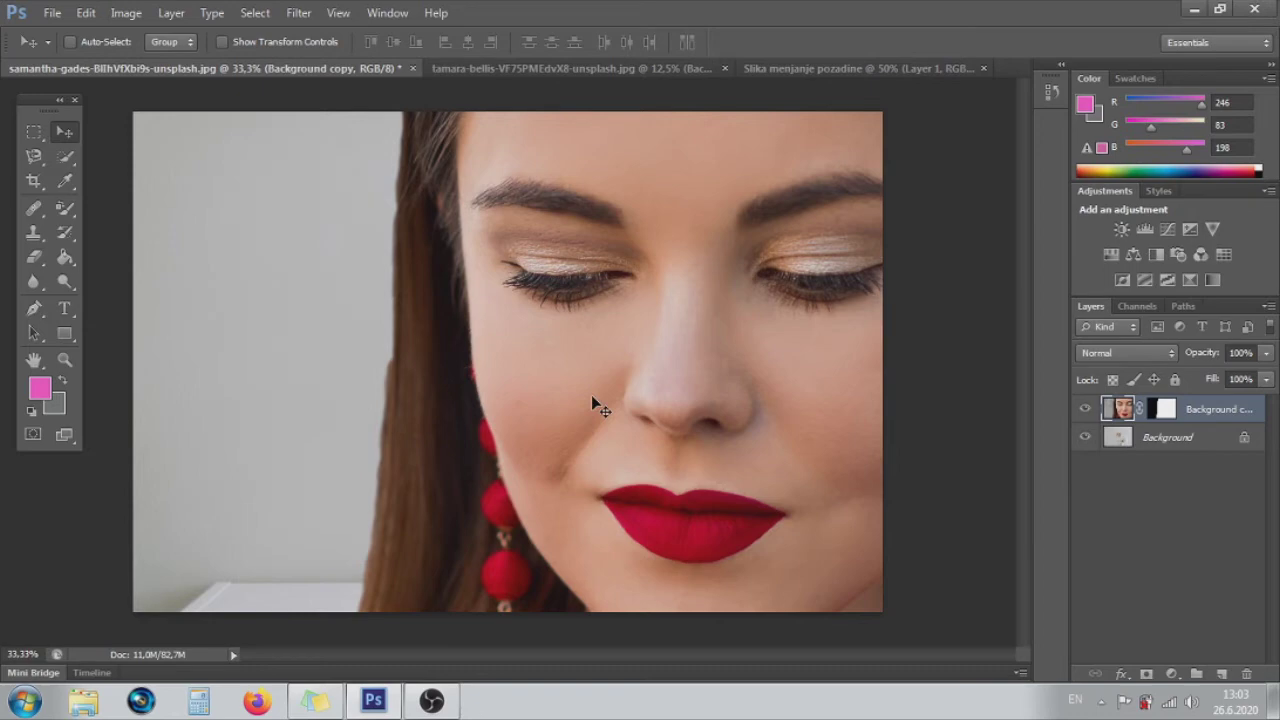
key("ctrl+minus")
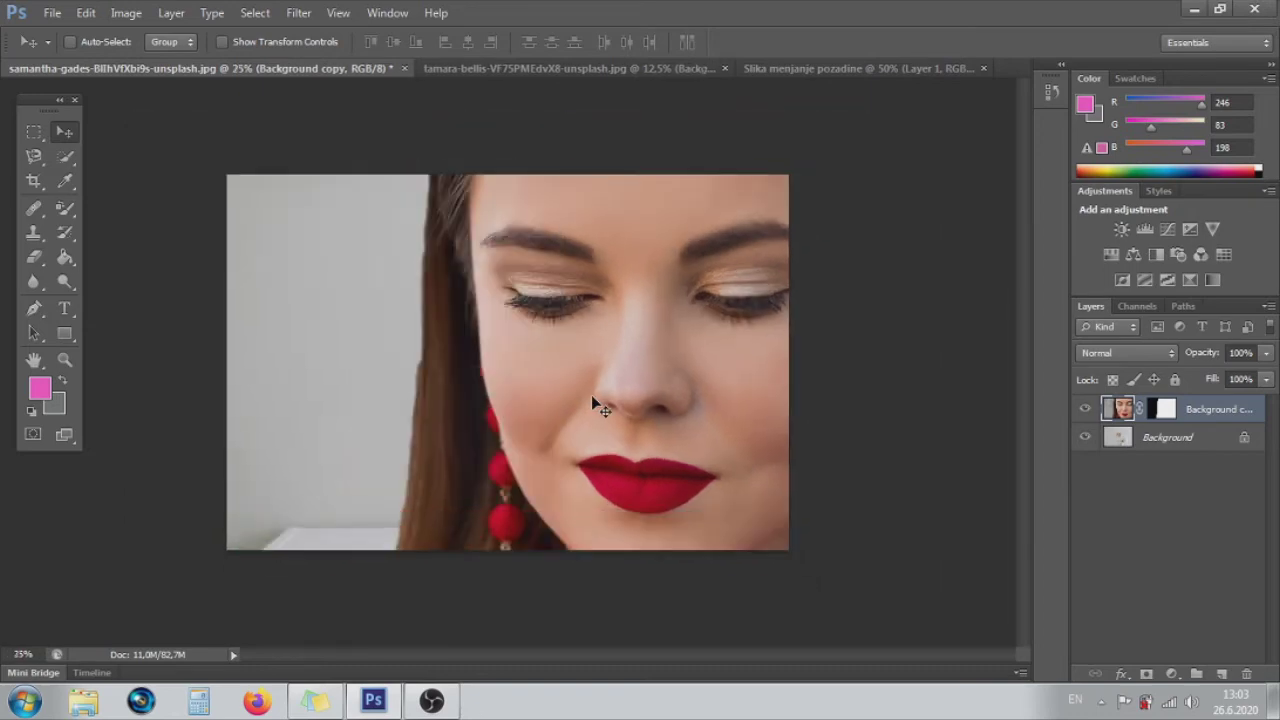
key("ctrl+minus")
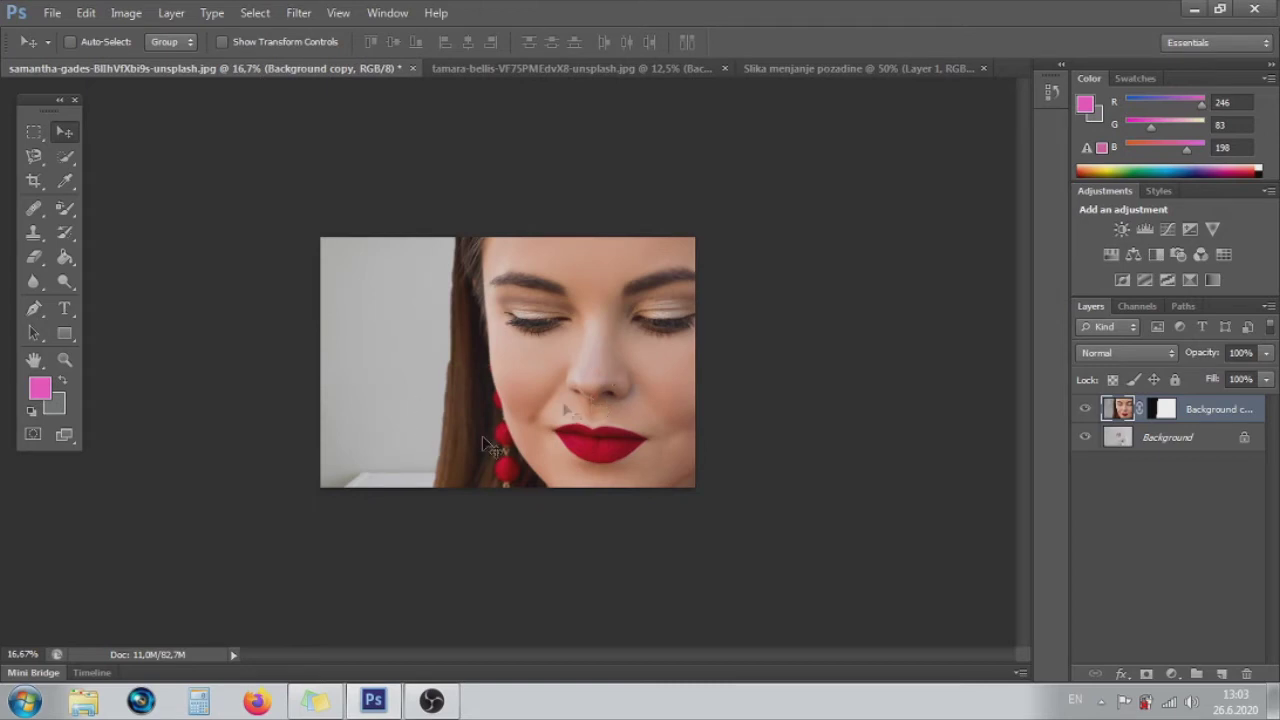
key("ctrl+t")
key("ctrl+minus")
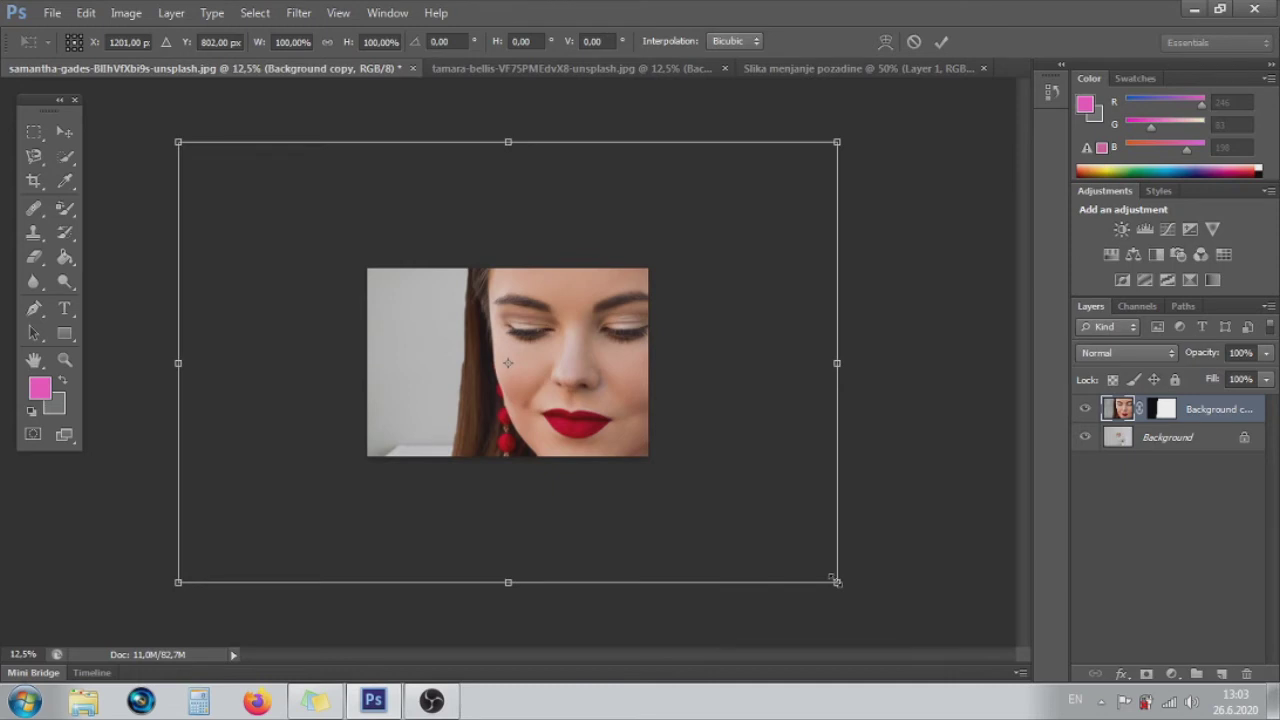
left_click_drag(836, 581, 655, 460)
left_click_drag(543, 369, 470, 351)
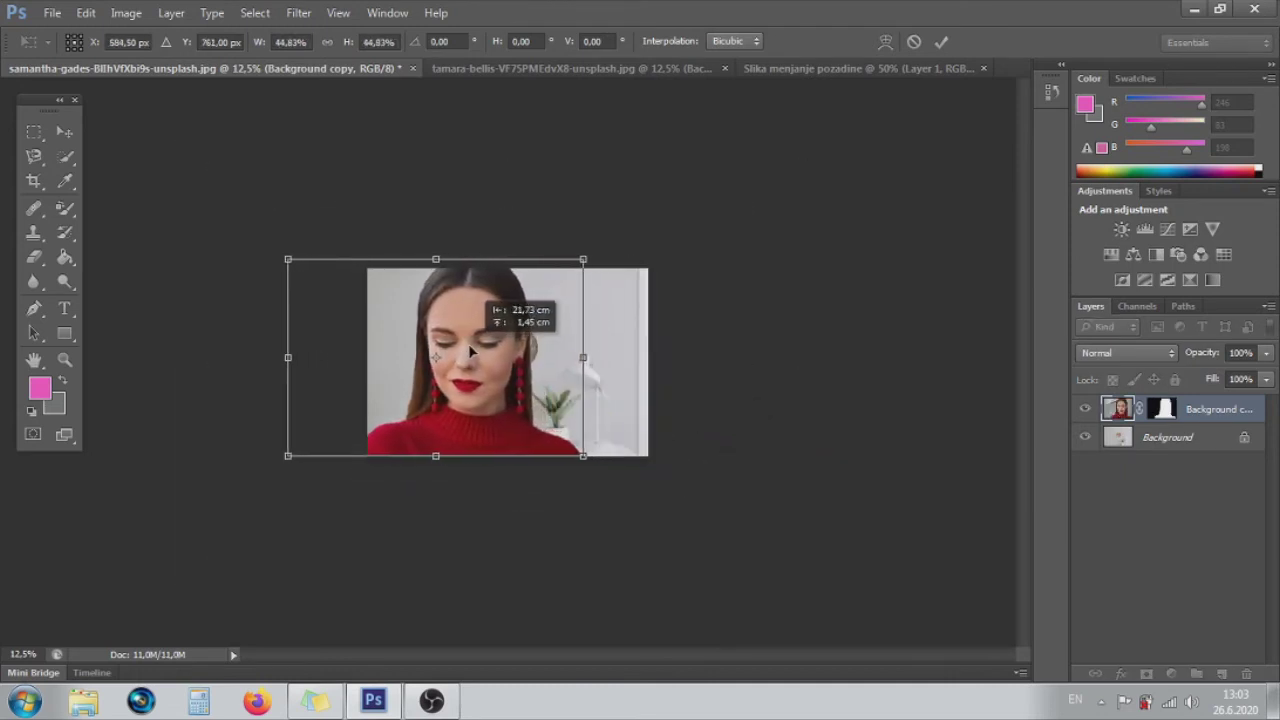
left_click_drag(470, 351, 475, 351)
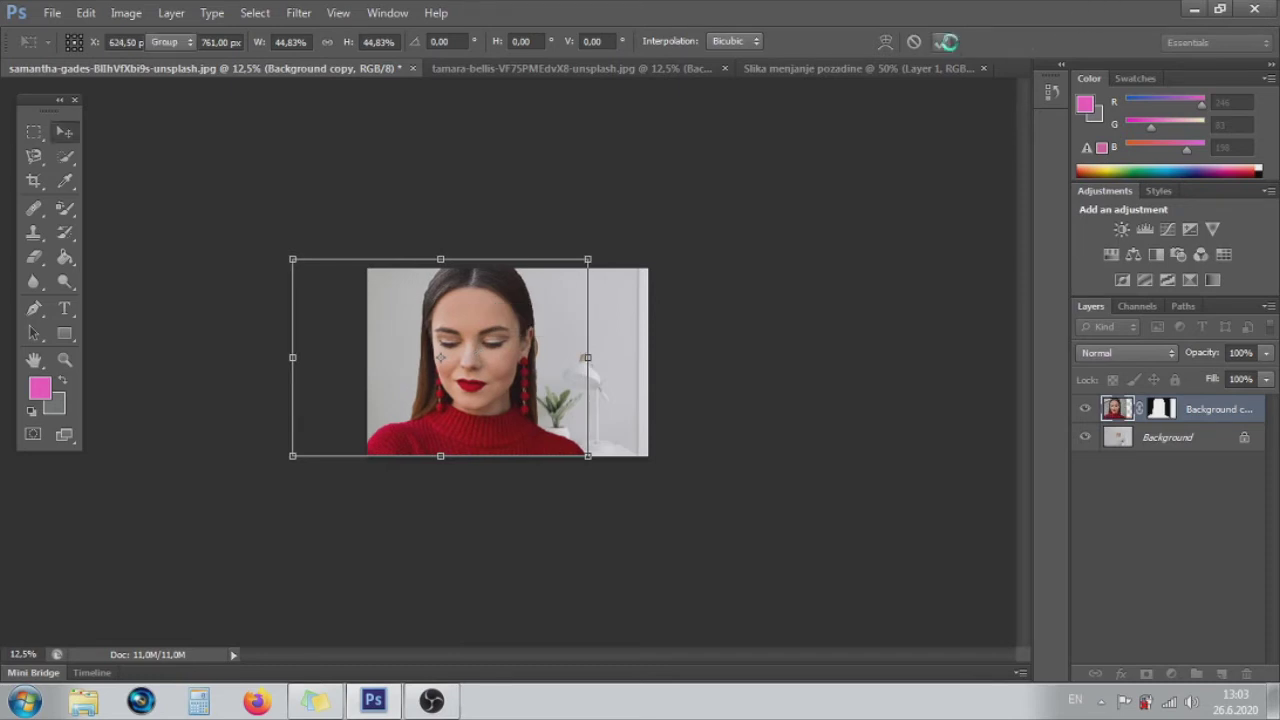
left_click(948, 42)
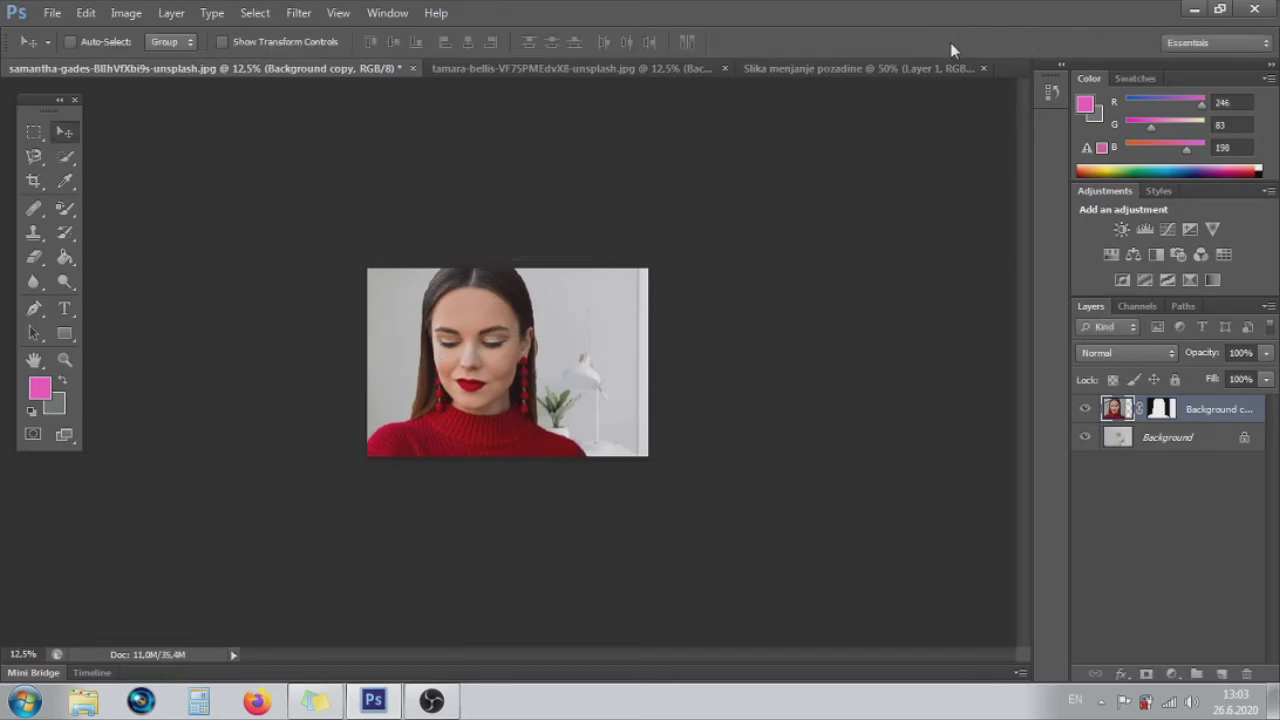
key("ctrl+plus")
key("ctrl+plus")
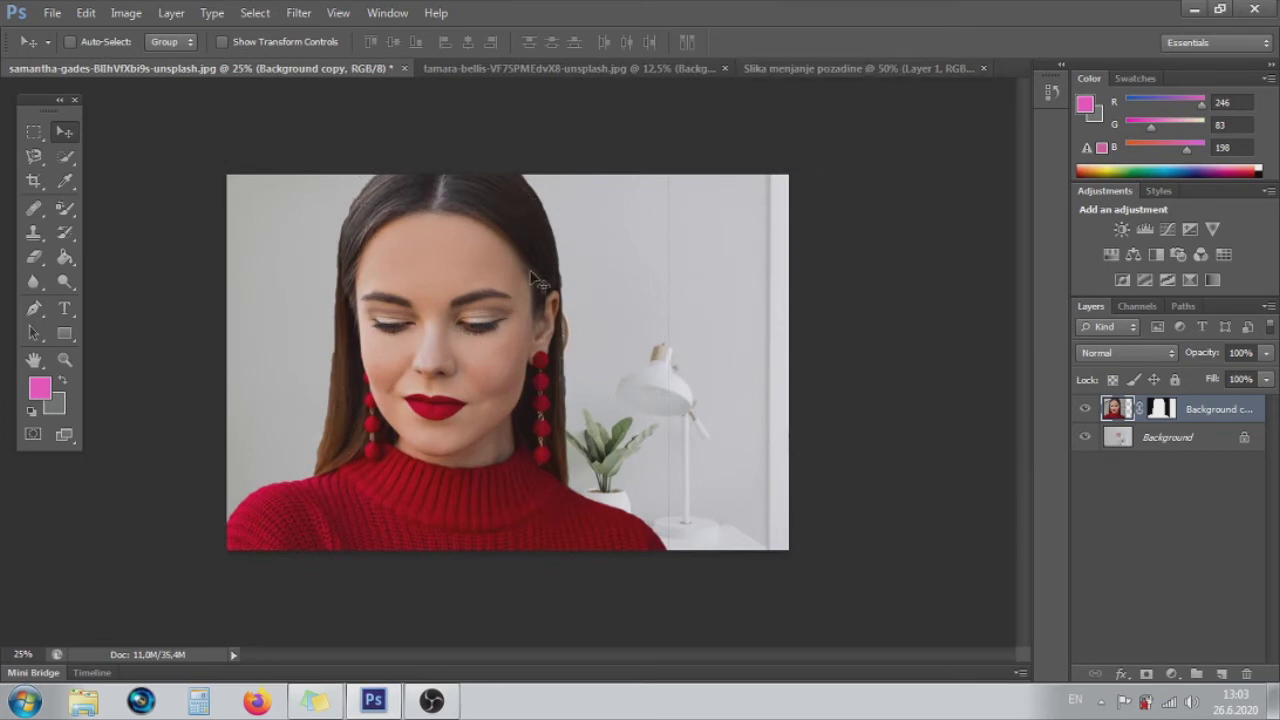
left_click(858, 69)
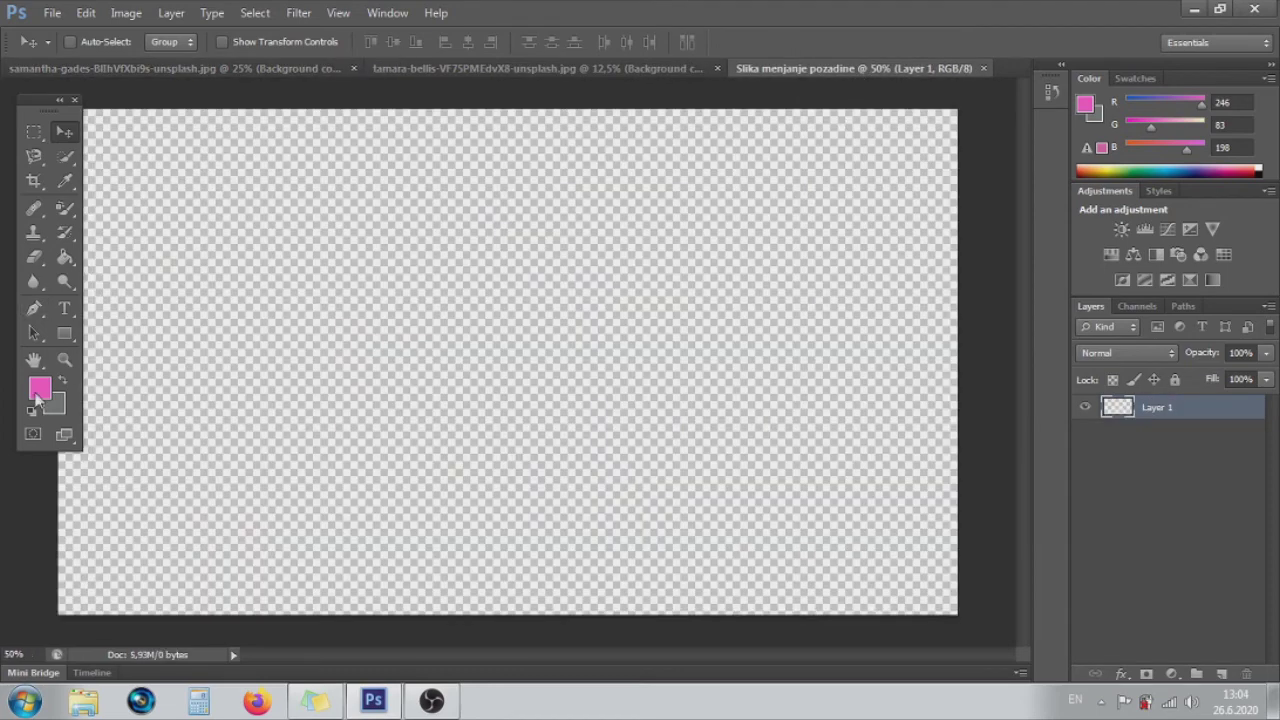
Step: Set the foreground colour to cyan (34, 212, 244)
left_click(38, 392)
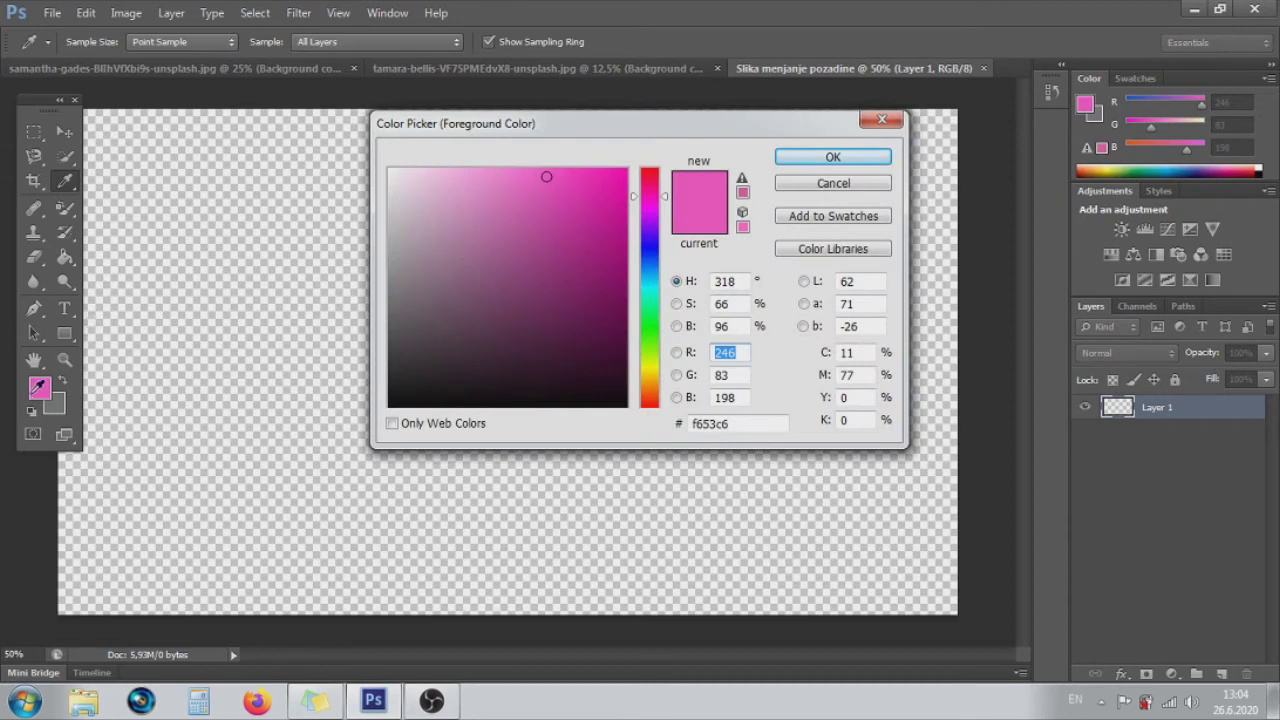
left_click(651, 283)
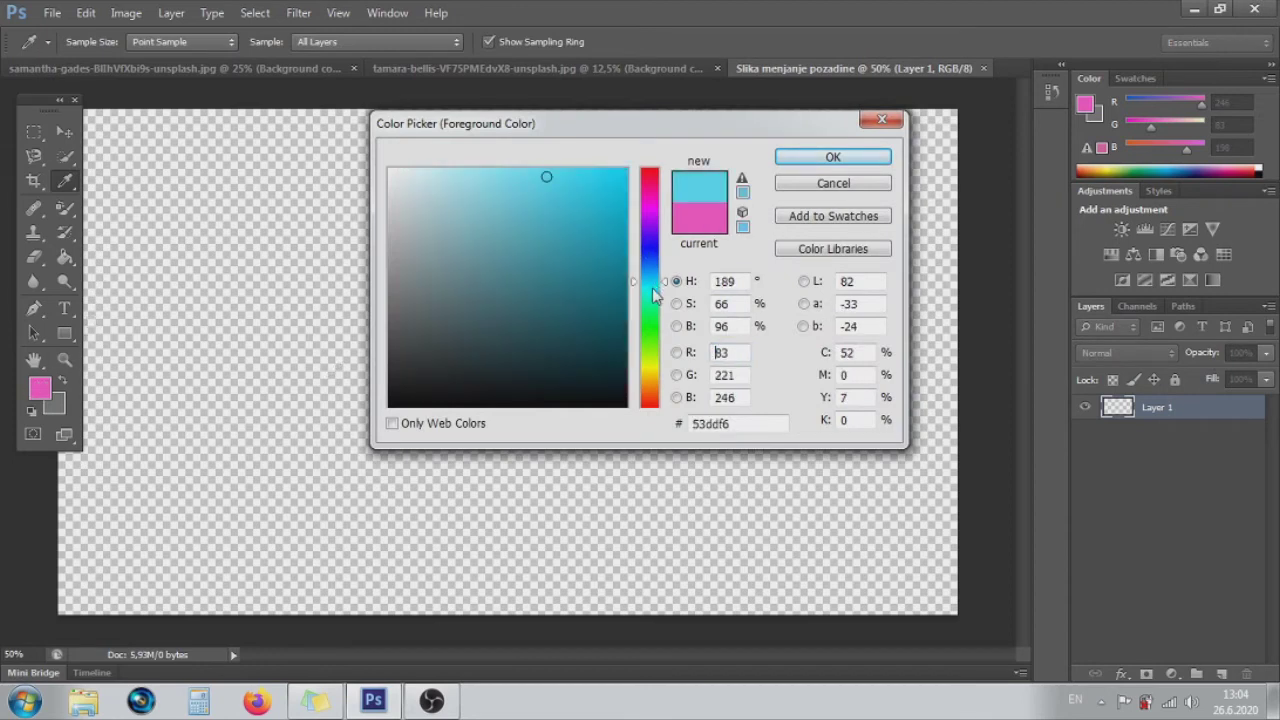
left_click(596, 177)
left_click(833, 157)
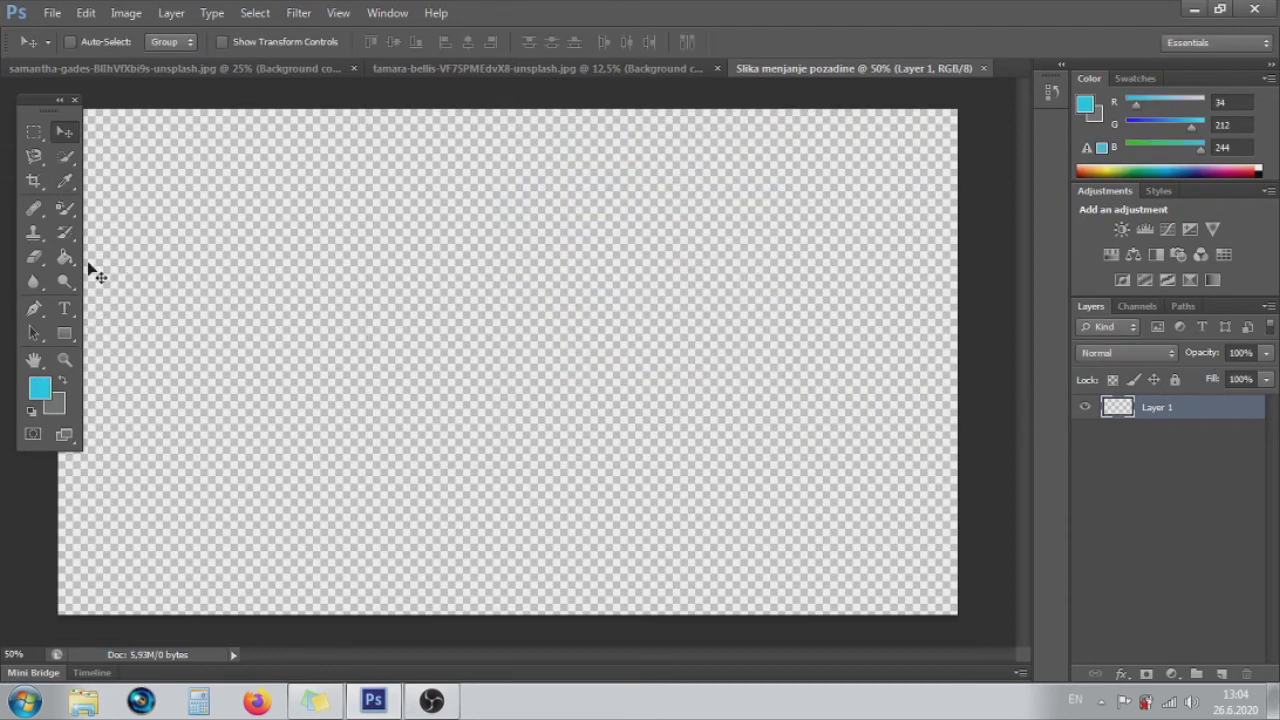
Step: Paint-bucket fill Layer 1 with cyan, then return to the white-room photo
left_click(64, 257)
left_click(400, 260)
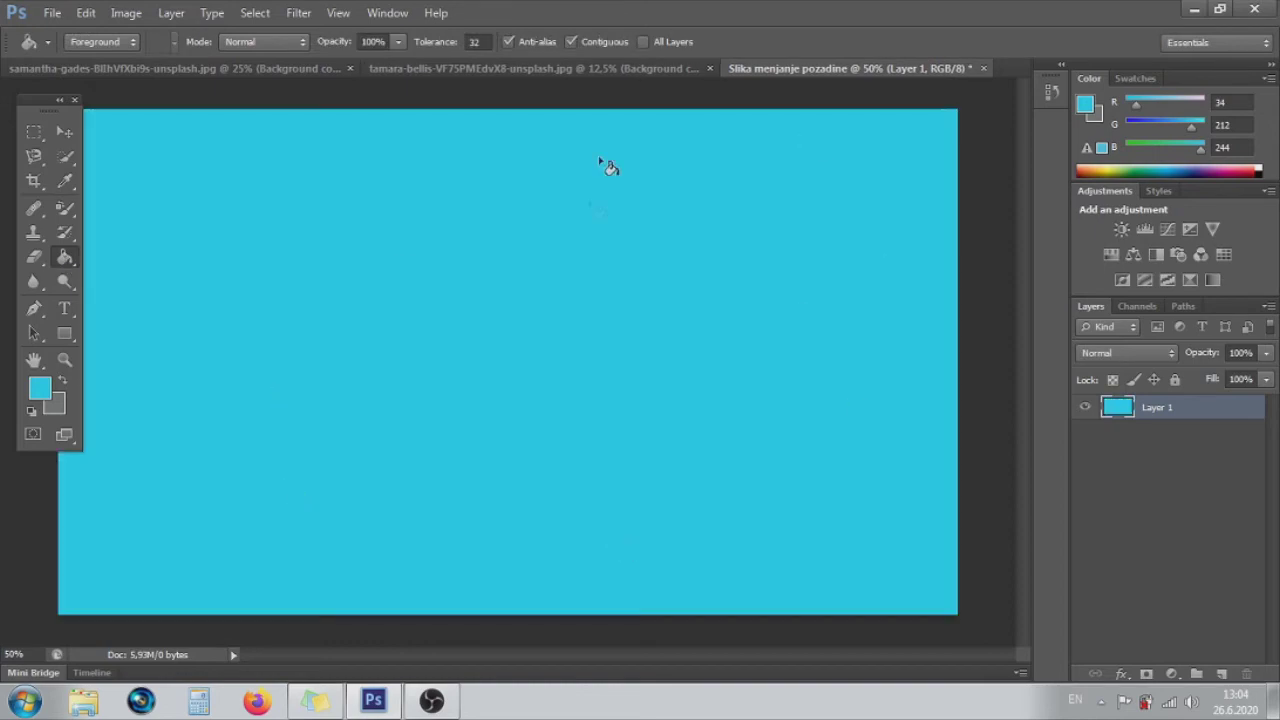
left_click(283, 68)
left_click(64, 132)
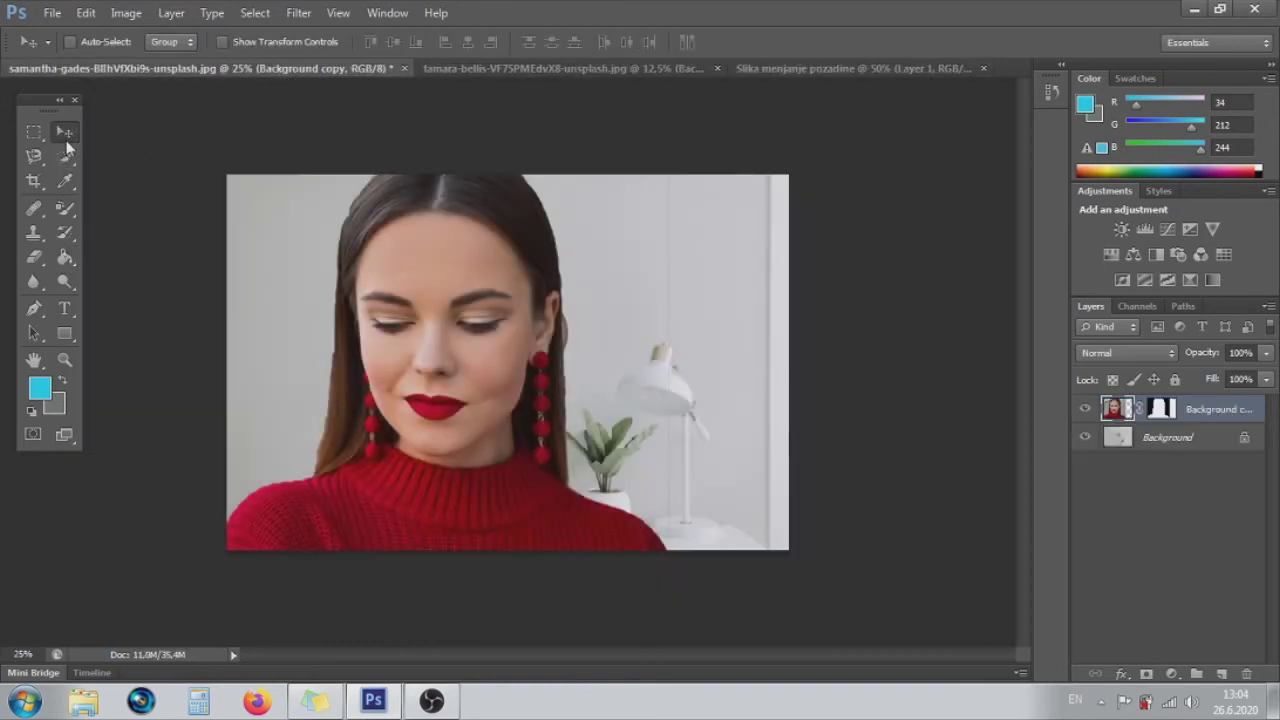
Step: Drag the woman onto the cyan document, scale her to about 67.7% and shift her left toward centre
mouse_move(458, 385)
left_mouse_down()
mouse_move(783, 68)
mouse_move(620, 388)
left_mouse_up()
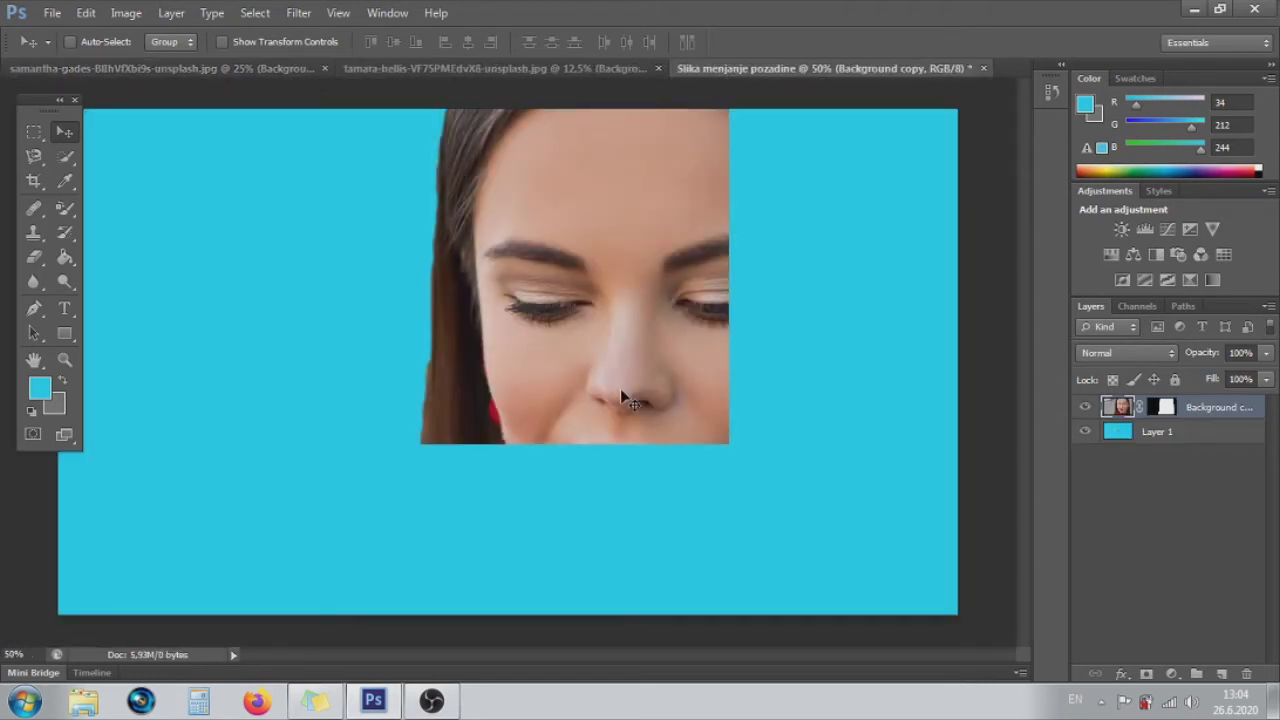
key("ctrl+minus")
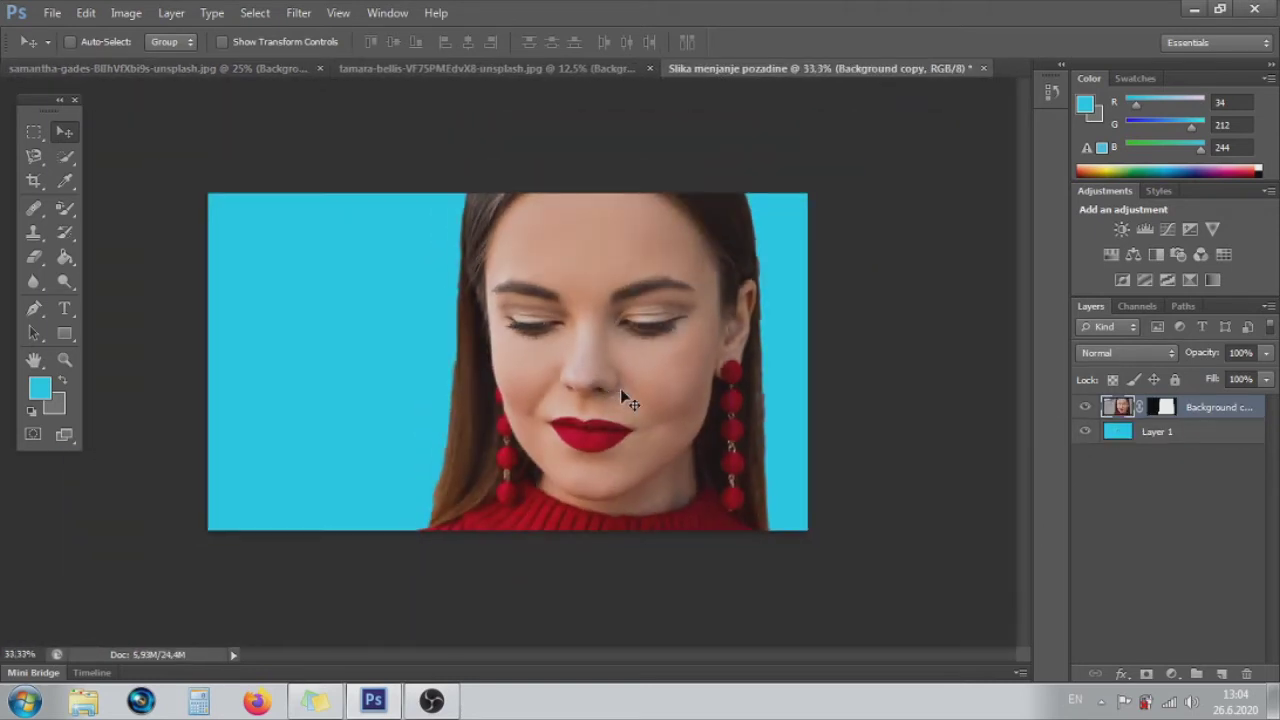
key("ctrl+t")
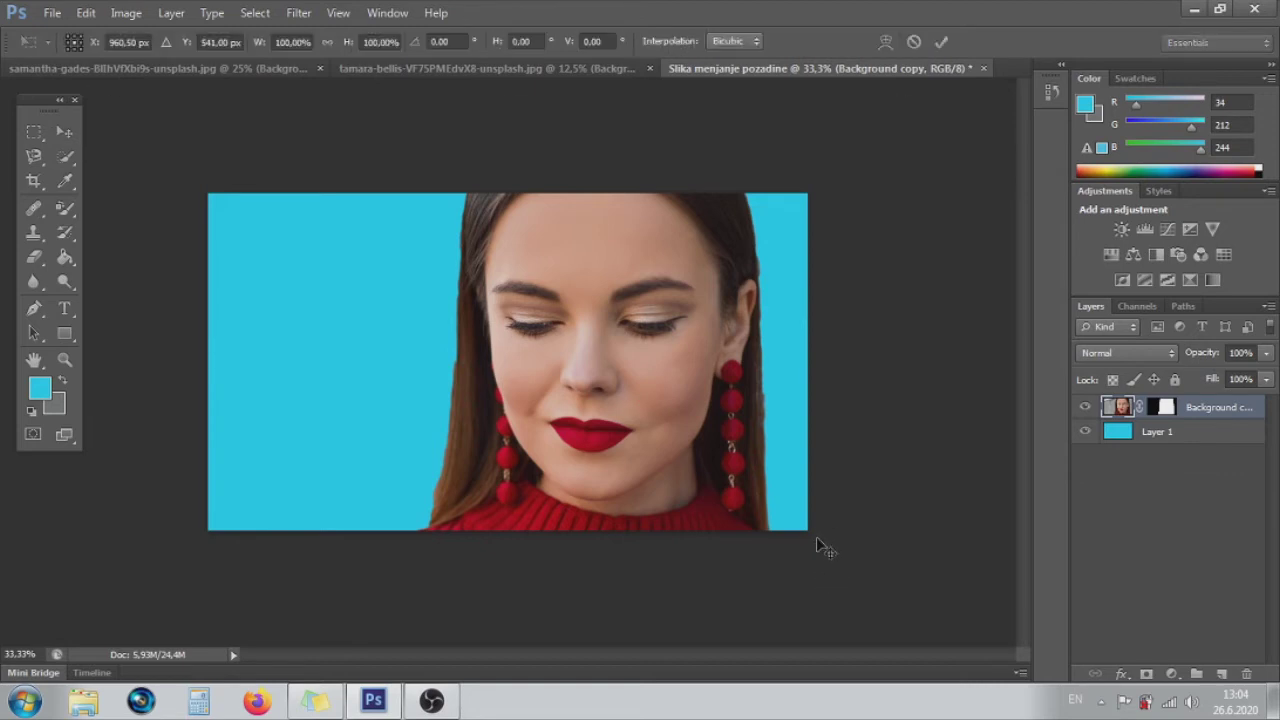
left_click_drag(896, 619, 773, 513)
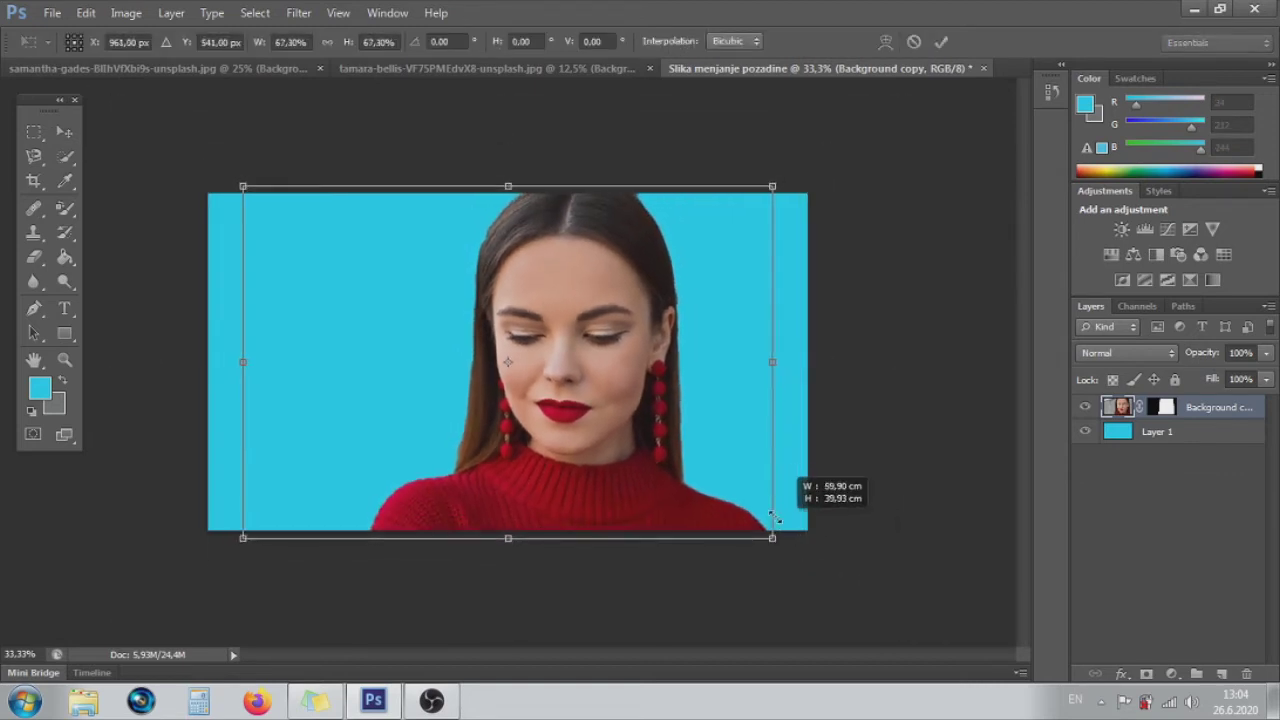
left_click_drag(776, 513, 783, 518)
left_click_drag(584, 418, 543, 419)
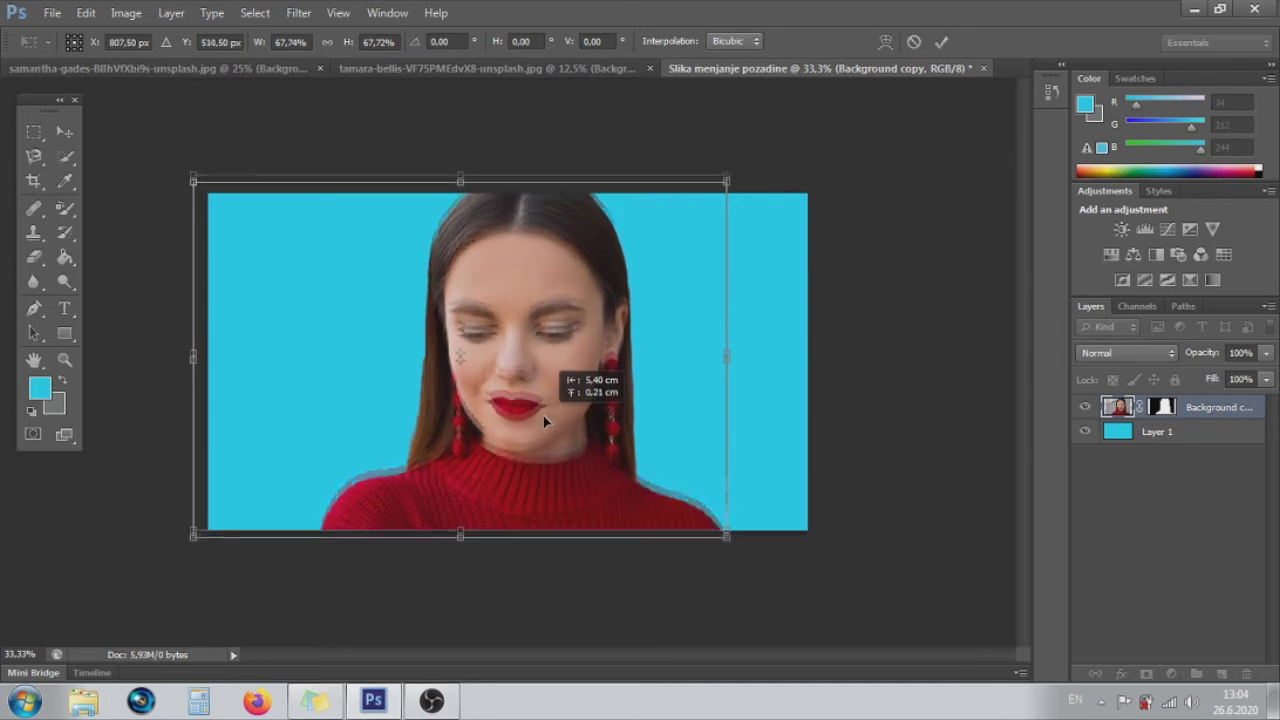
left_click_drag(543, 419, 544, 418)
left_click(941, 41)
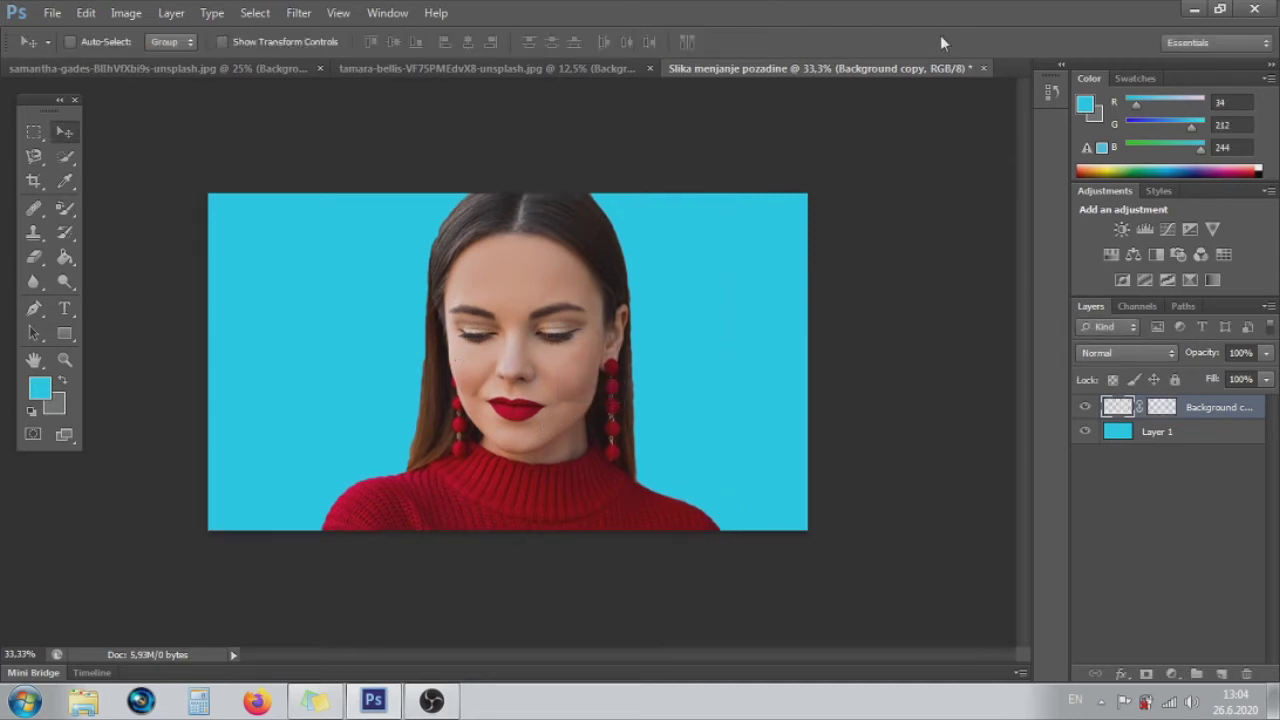
left_click(64, 258)
Step: Set the foreground colour to pink ef70b8 (239, 112, 184)
left_click(40, 388)
left_click_drag(547, 226, 561, 184)
left_click(649, 190)
left_click(517, 181)
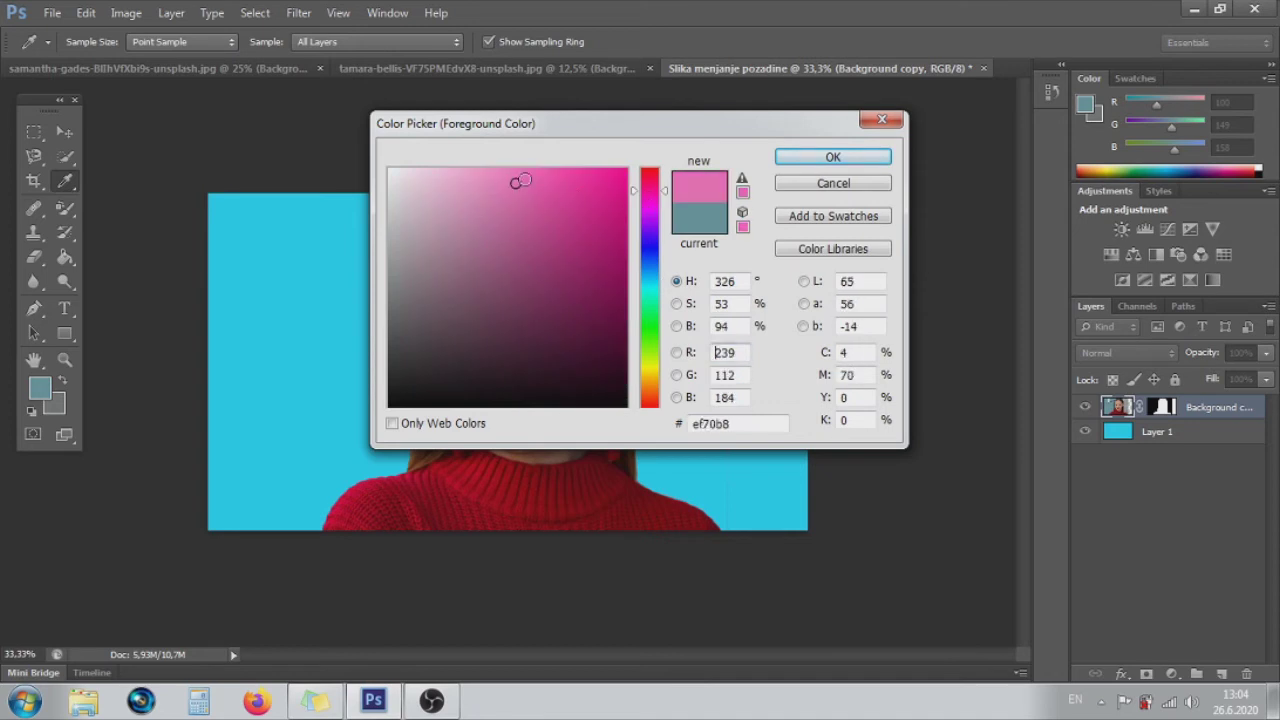
left_click(803, 157)
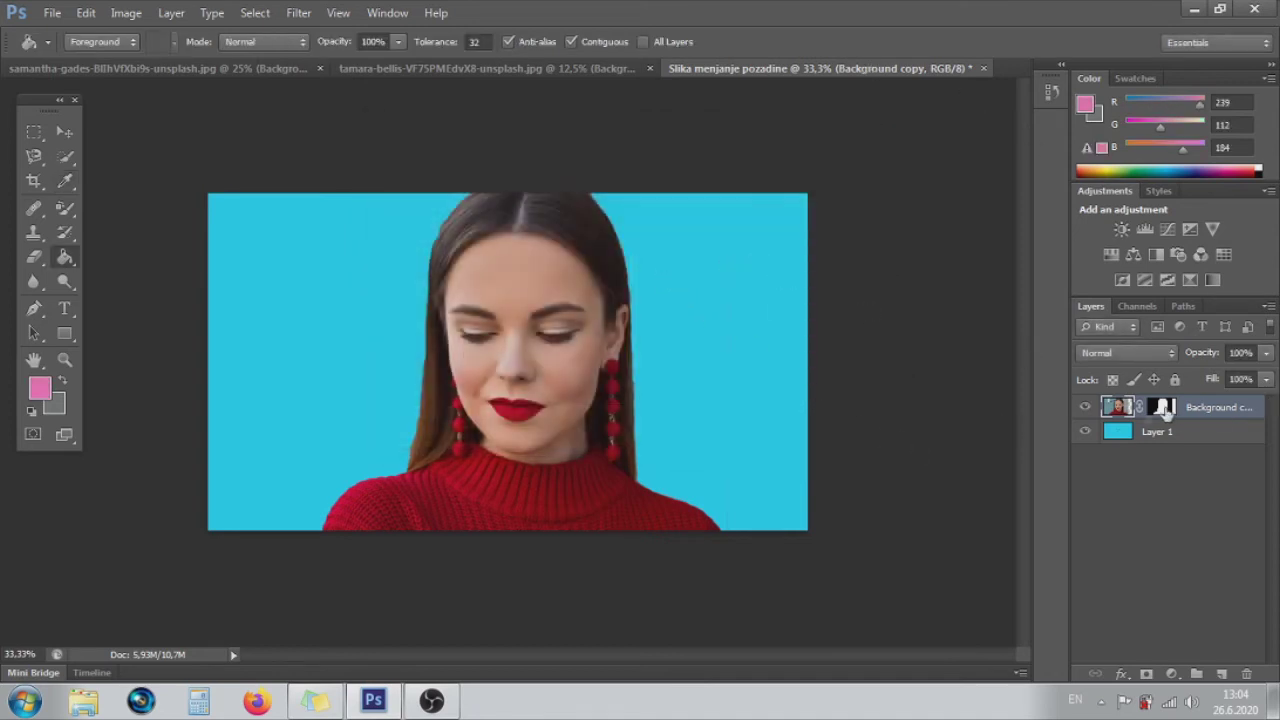
Step: Refill Layer 1 behind the woman with pink, then switch to the original cut-out document
left_click(1125, 433)
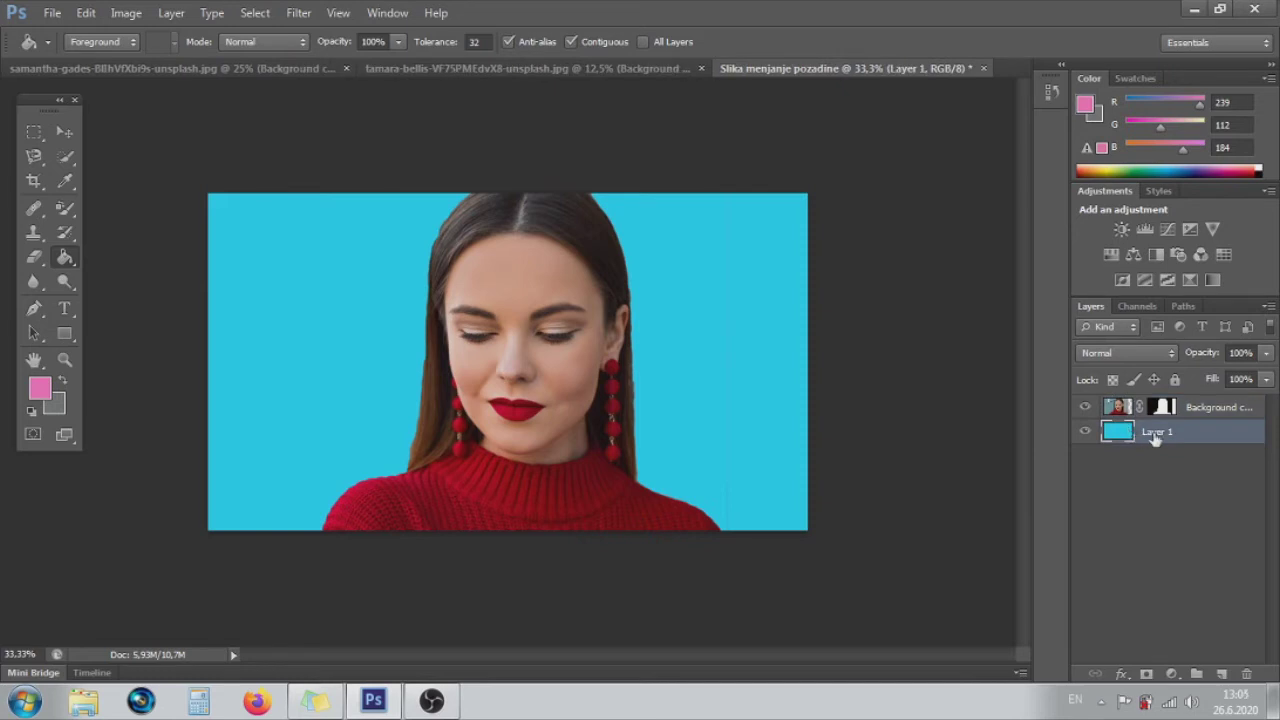
left_click(692, 243)
key("ctrl+minus")
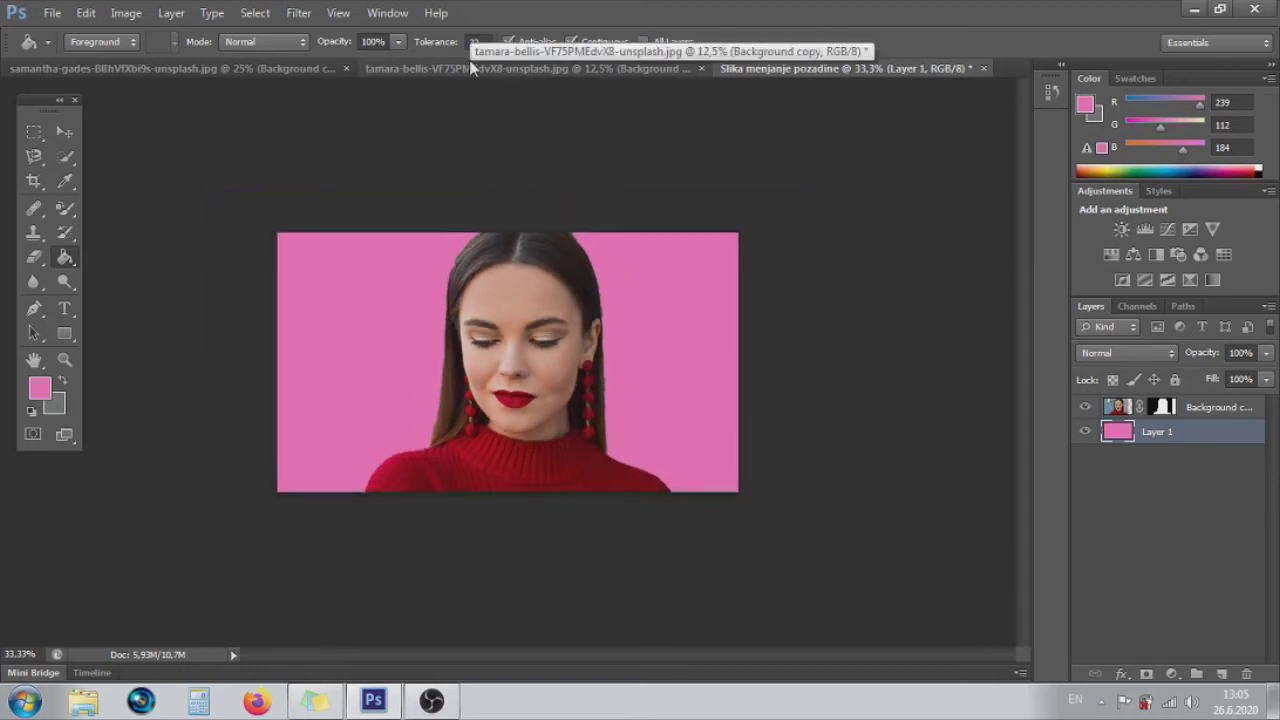
left_click(460, 64)
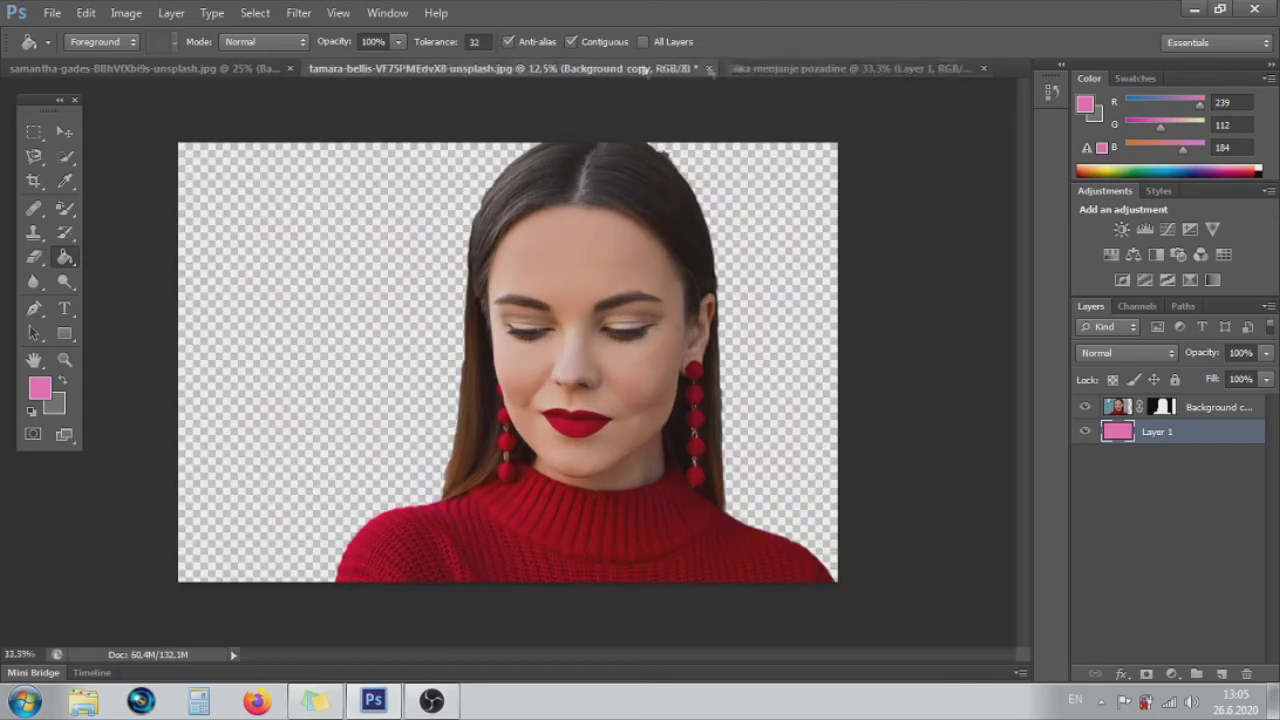
Step: Close the cut-out document without saving and reopen the original grey-wall portrait photo
left_click(709, 68)
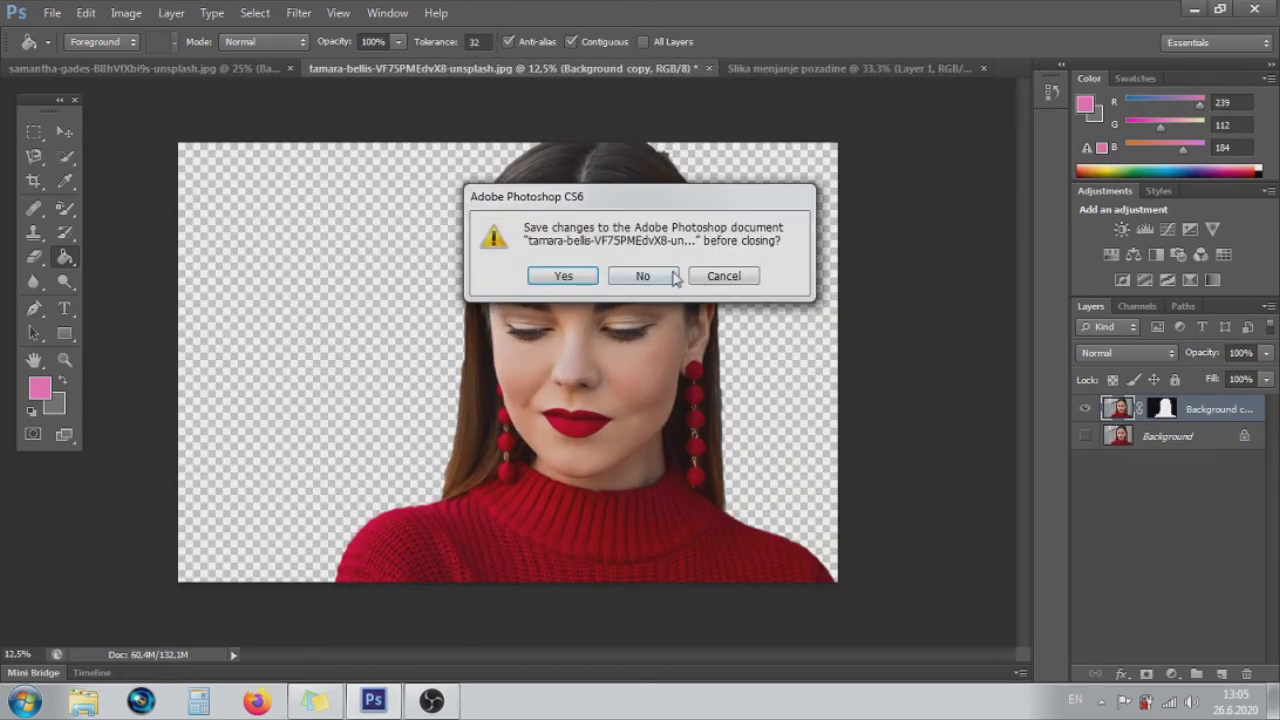
left_click(672, 279)
key("ctrl+o")
left_click(619, 355)
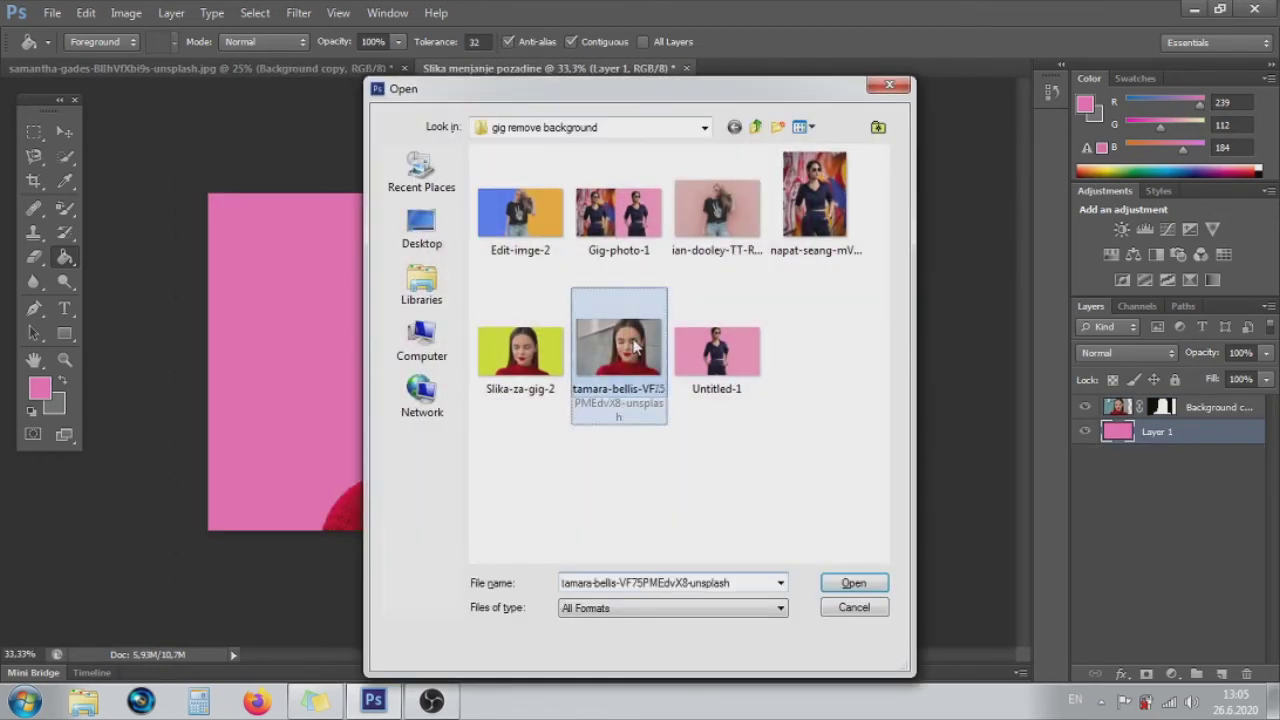
left_click(851, 585)
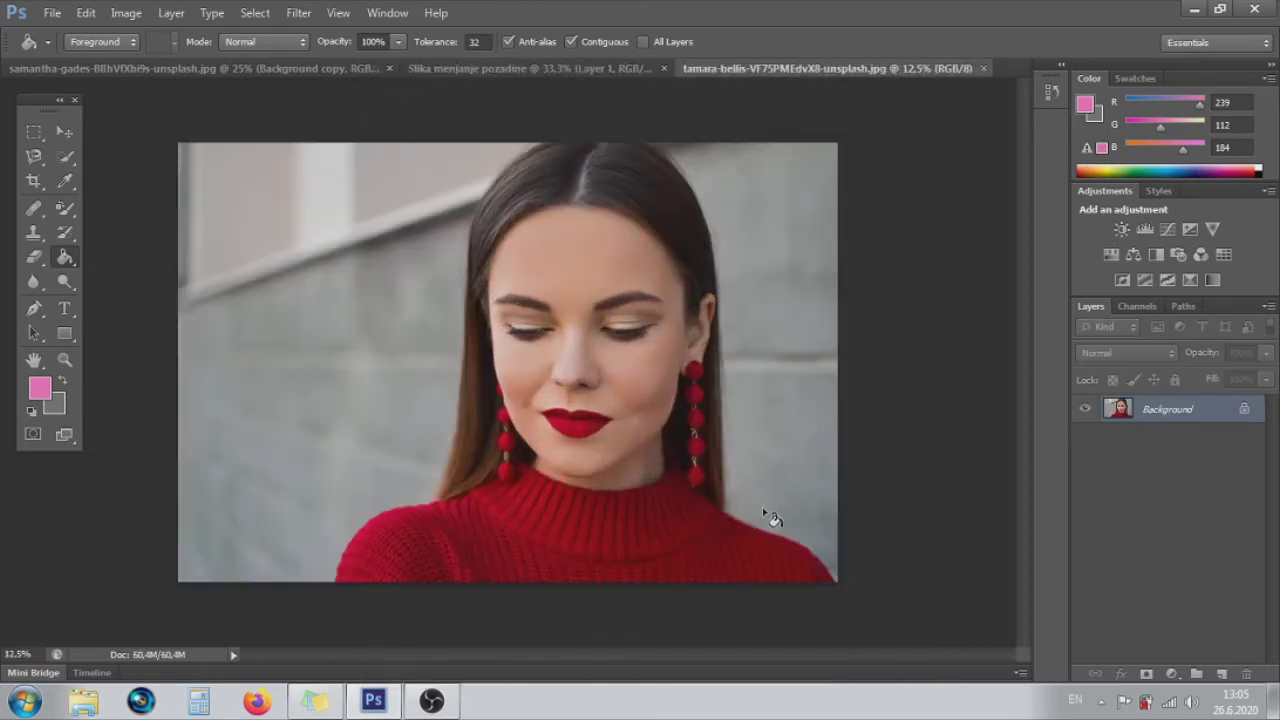
key("ctrl+plus")
Step: Set the Pen tool to draw paths and zoom in on the face and sweater
key("ctrl+minus")
right_click(33, 308)
left_click(105, 304)
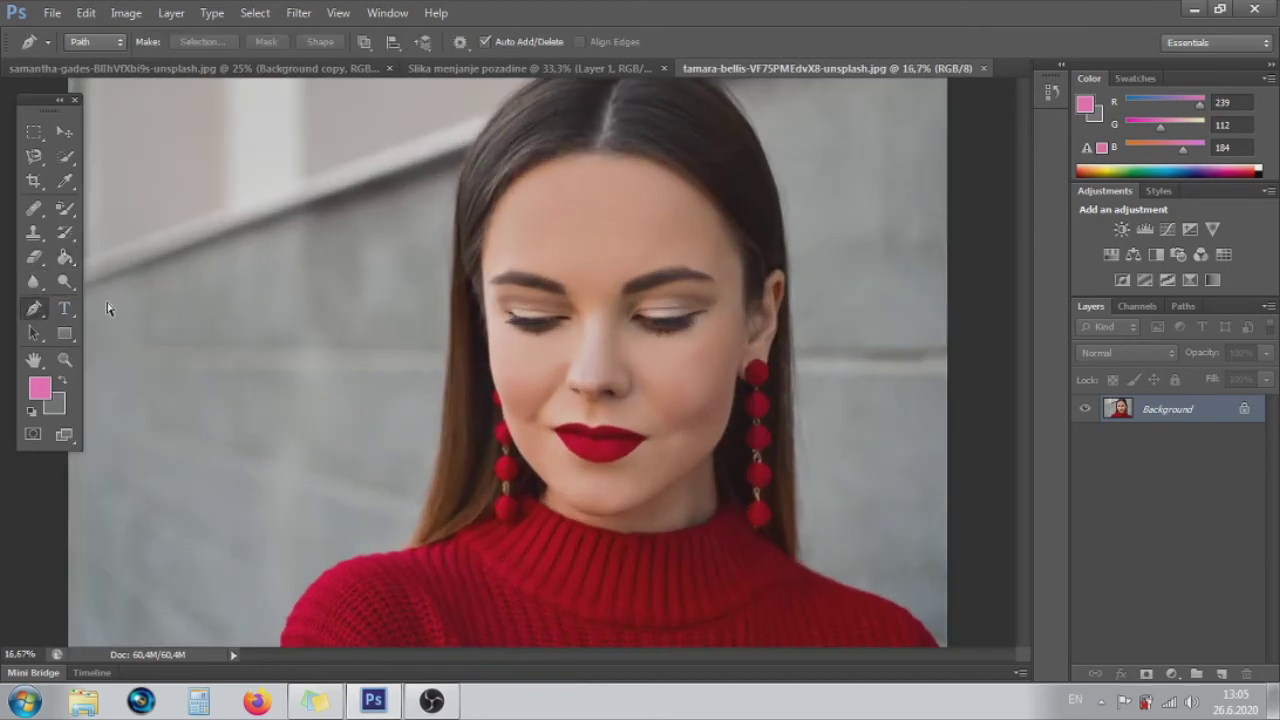
scroll(107, 308, "down", 1)
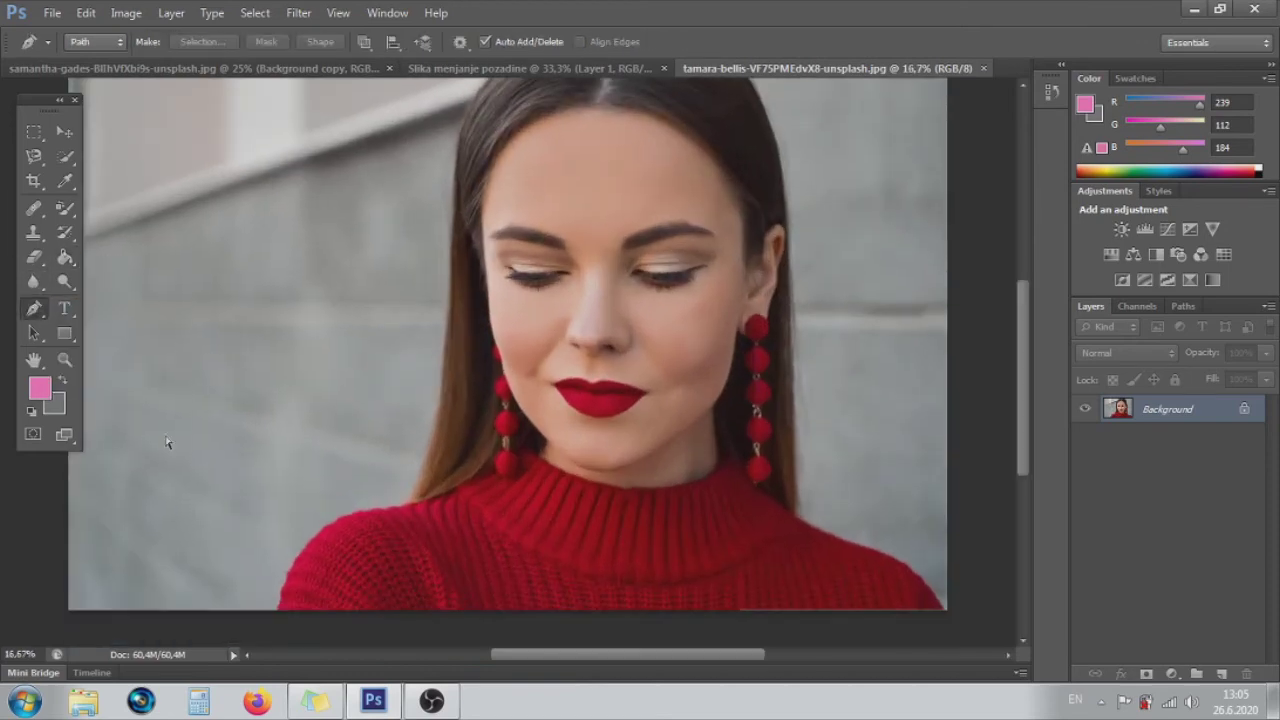
scroll(168, 443, "down", 2)
key("ctrl+plus")
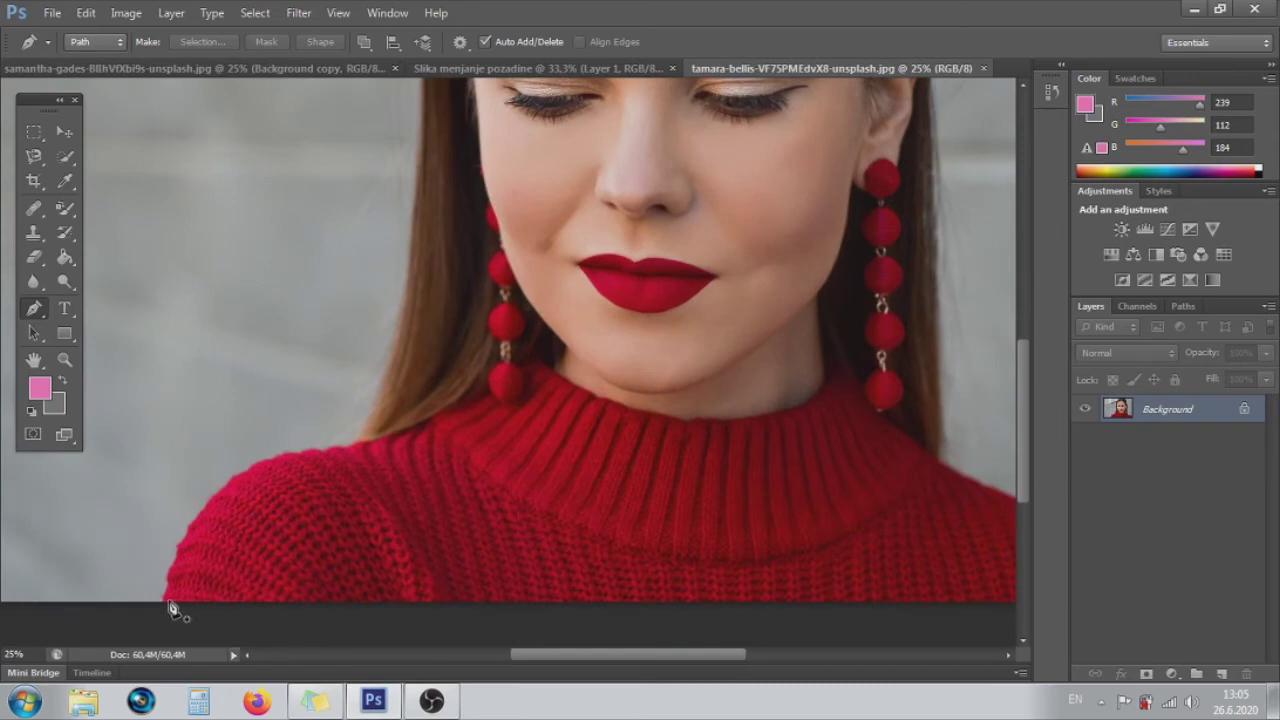
Step: Place pen anchor points up the sweater's left edge and along the left shoulder
left_click(163, 600)
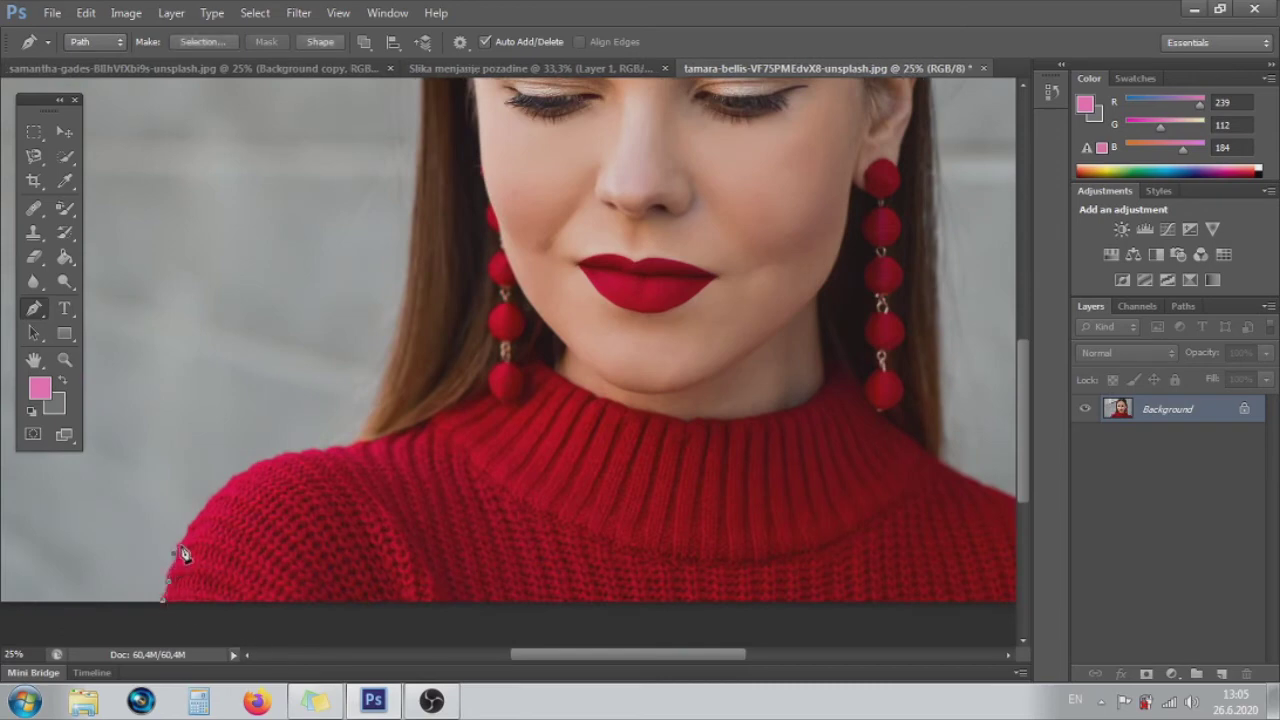
left_click(181, 540)
left_click(200, 514)
left_click(215, 497)
left_click(234, 476)
left_click(254, 466)
left_click(276, 456)
left_click(296, 455)
left_click(318, 450)
left_click(340, 447)
Step: Continue the pen path up the left edge of the hair
scroll(370, 450, "up", 3)
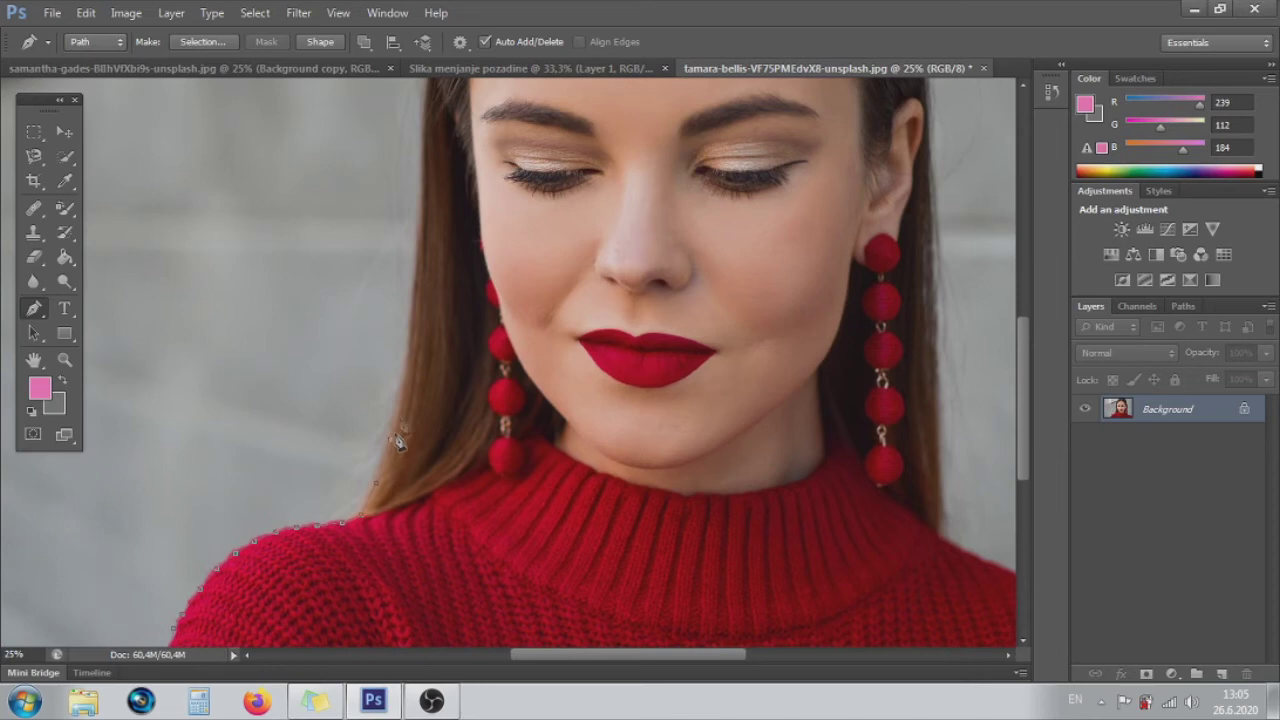
scroll(414, 390, "up", 4)
left_click(413, 405)
left_click(420, 326)
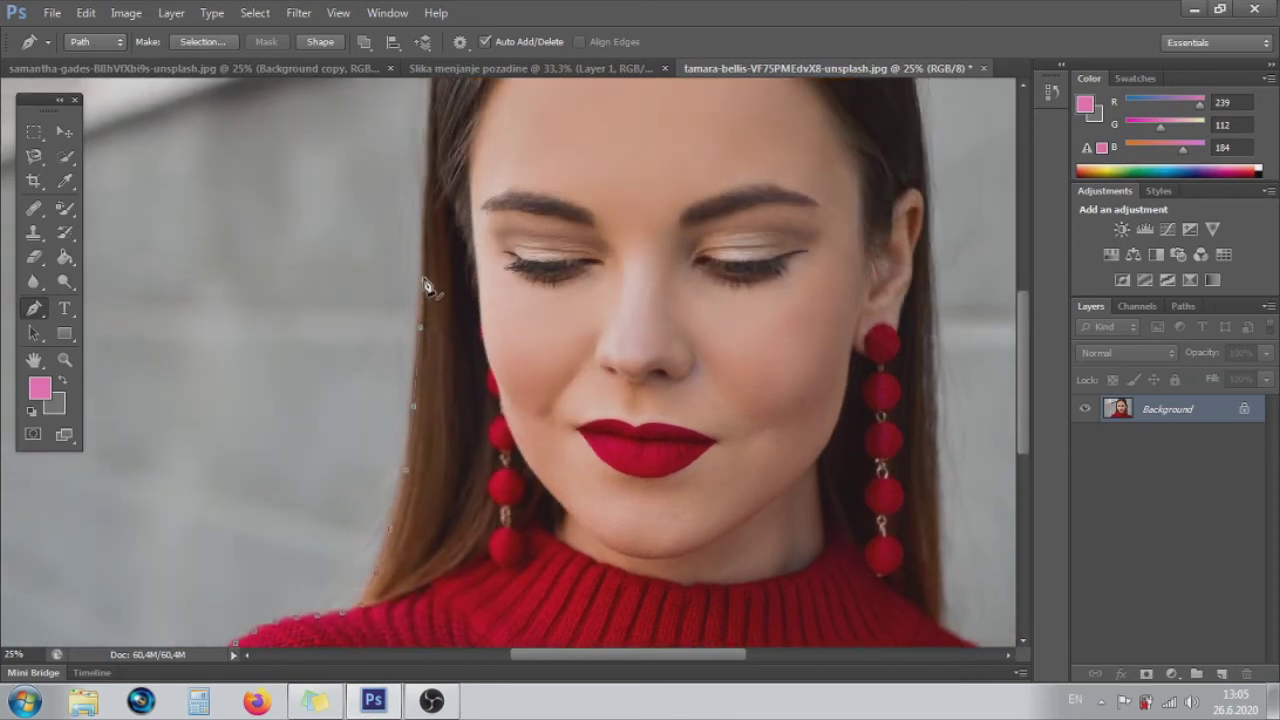
scroll(427, 285, "up", 5)
left_click(432, 324)
scroll(430, 300, "up", 5)
left_click(432, 320)
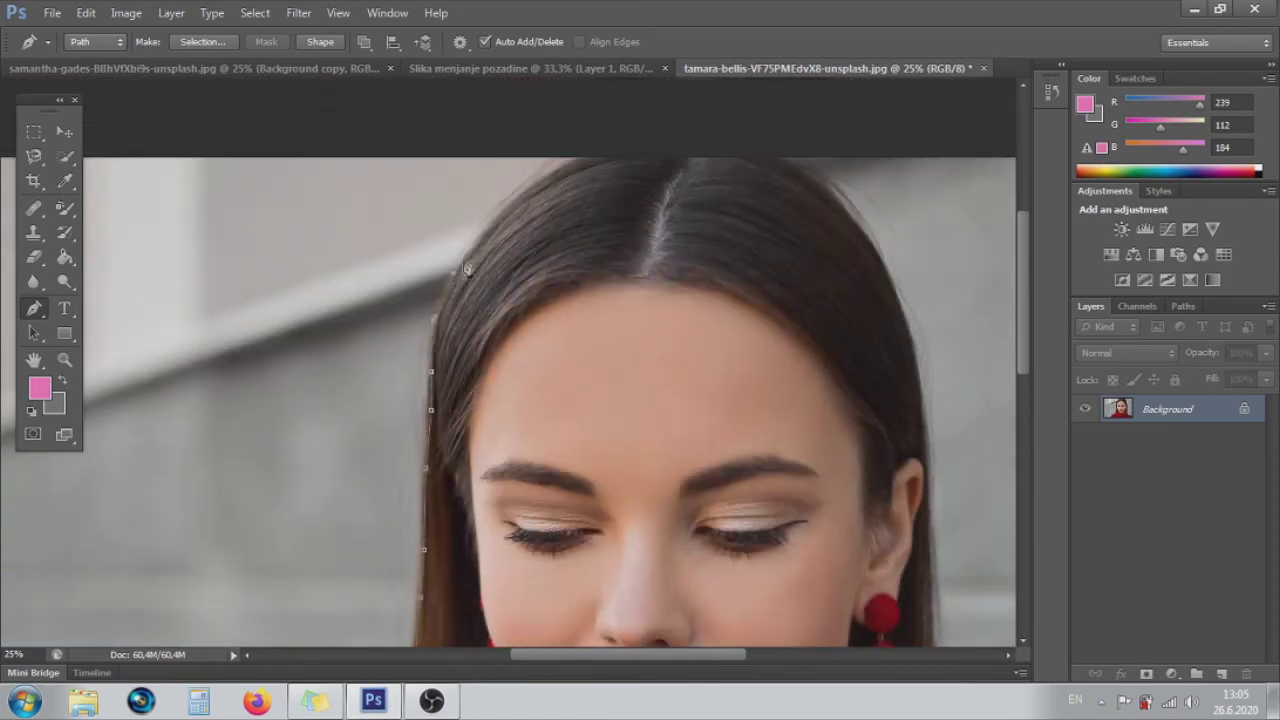
scroll(594, 170, "up", 1)
Step: Trace the path across the top of the hair and down its right side
left_click(596, 173)
left_click(693, 172)
left_click(778, 172)
left_click(811, 189)
left_click(881, 279)
left_click(901, 333)
left_click(913, 382)
Step: Extend the path further down the right hair edge
scroll(920, 390, "down", 5)
left_click(925, 352)
left_click(927, 392)
left_click(931, 470)
scroll(933, 550, "down", 3)
left_click(942, 486)
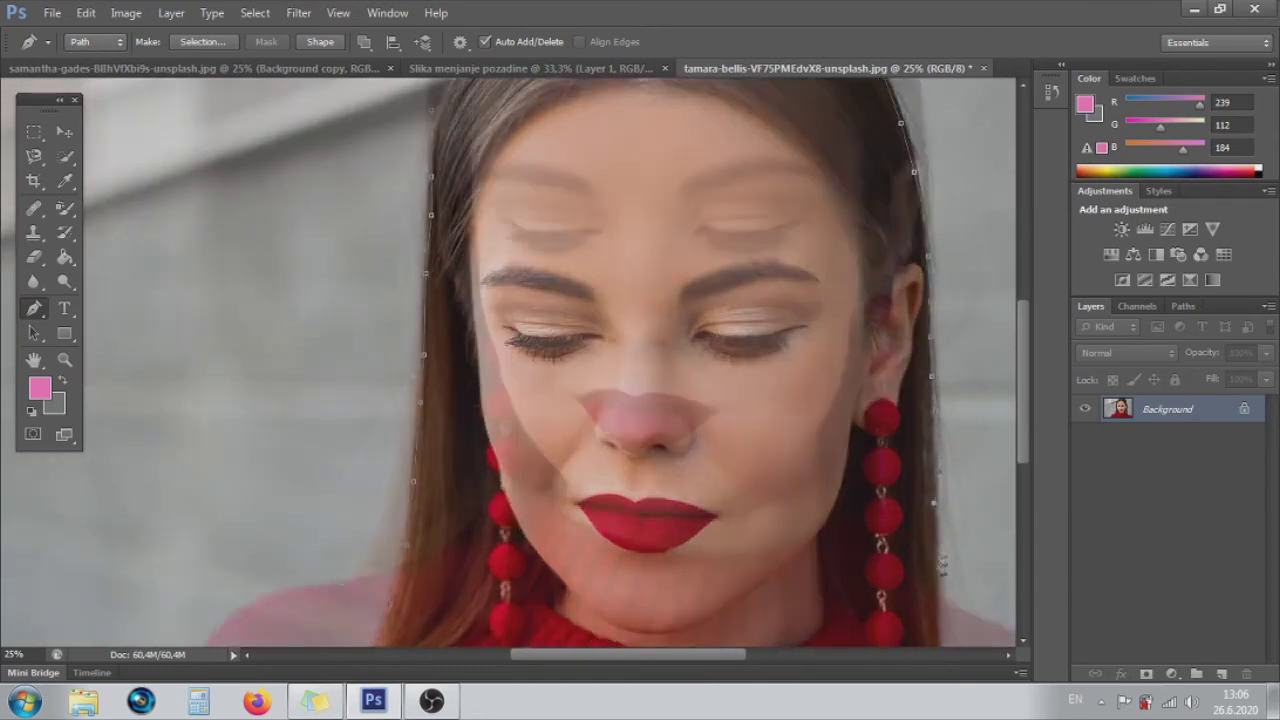
scroll(938, 517, "down", 5)
scroll(940, 430, "down", 3)
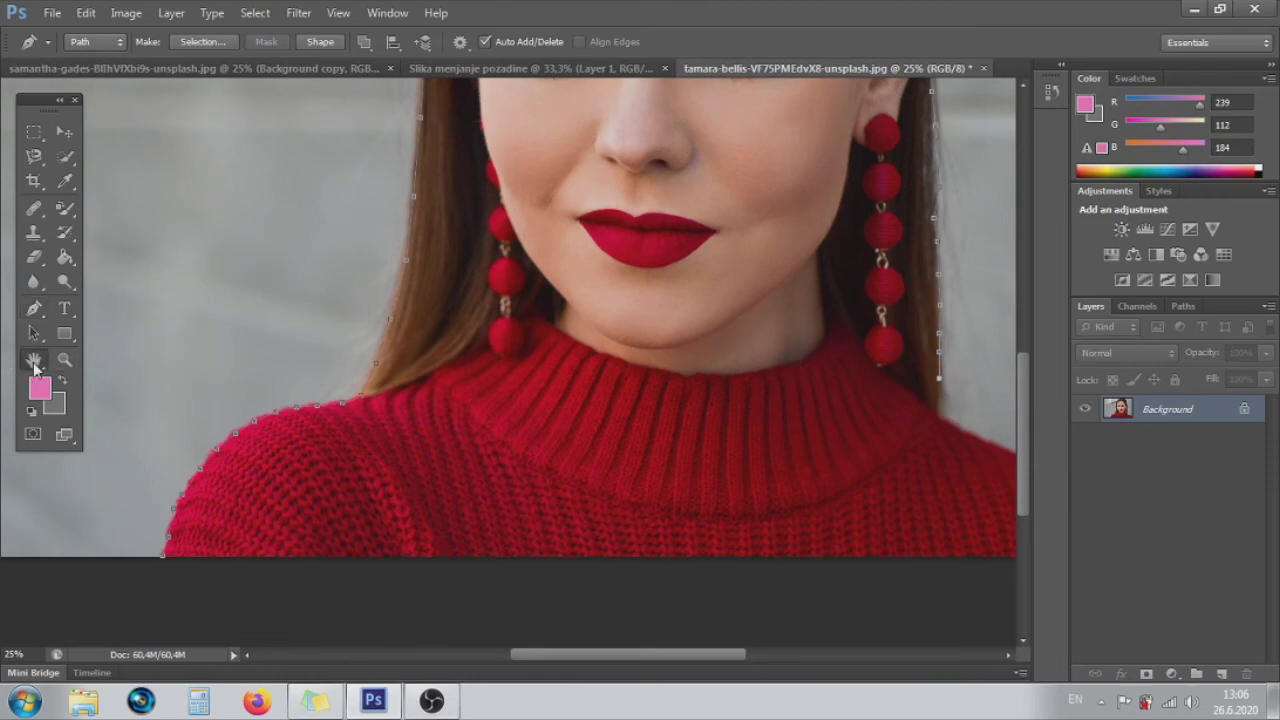
Step: Pan to the sweater's right side and trace the path down the right shoulder
left_click(33, 360)
left_click_drag(712, 450, 402, 376)
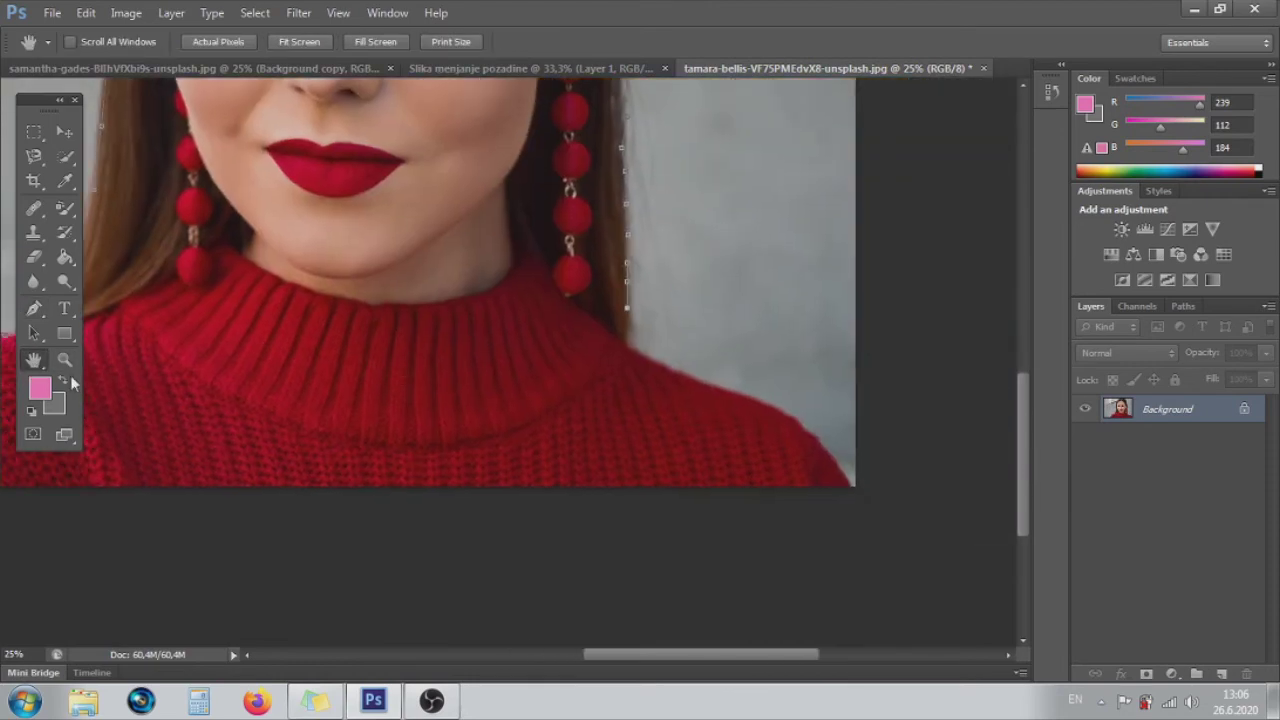
left_click(33, 308)
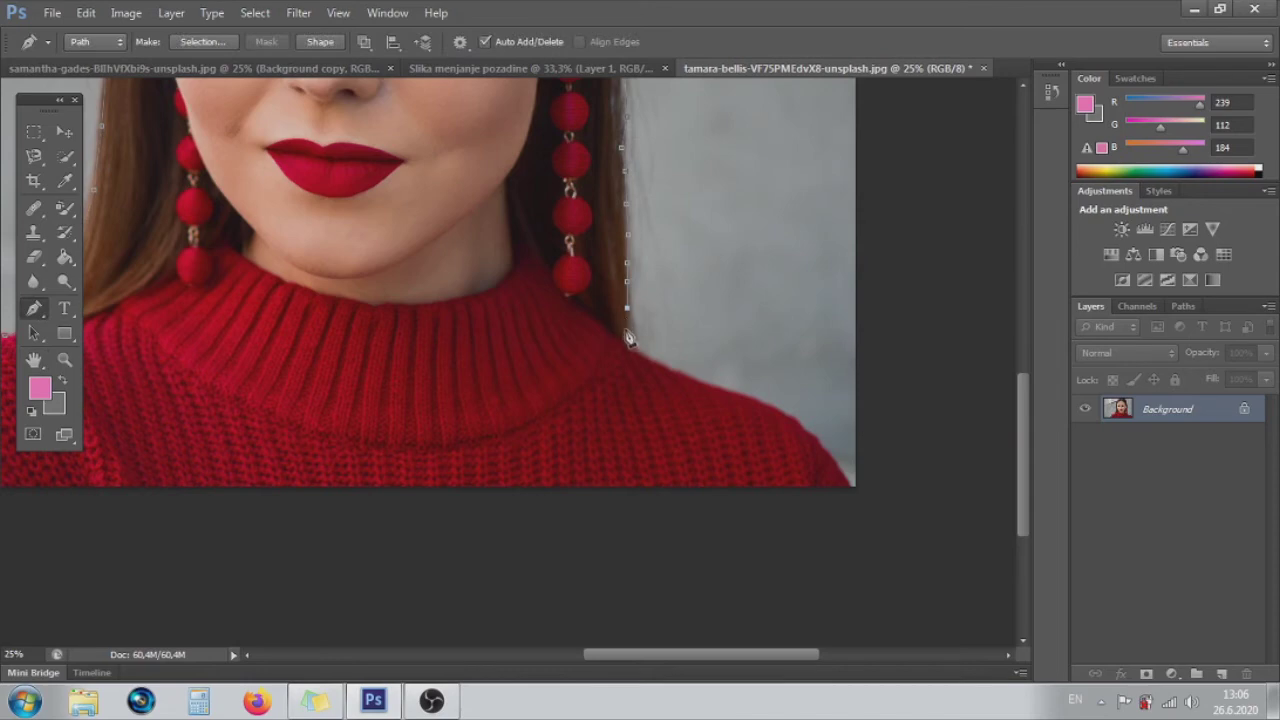
key("Escape")
left_click(622, 340)
left_click(638, 355)
left_click(671, 372)
left_click(706, 386)
left_click(733, 394)
left_click(758, 401)
left_click(780, 411)
left_click(828, 457)
Step: Close the path along the image's bottom edge and view the whole photo
left_click(33, 360)
left_click_drag(360, 337, 554, 325)
left_click(33, 308)
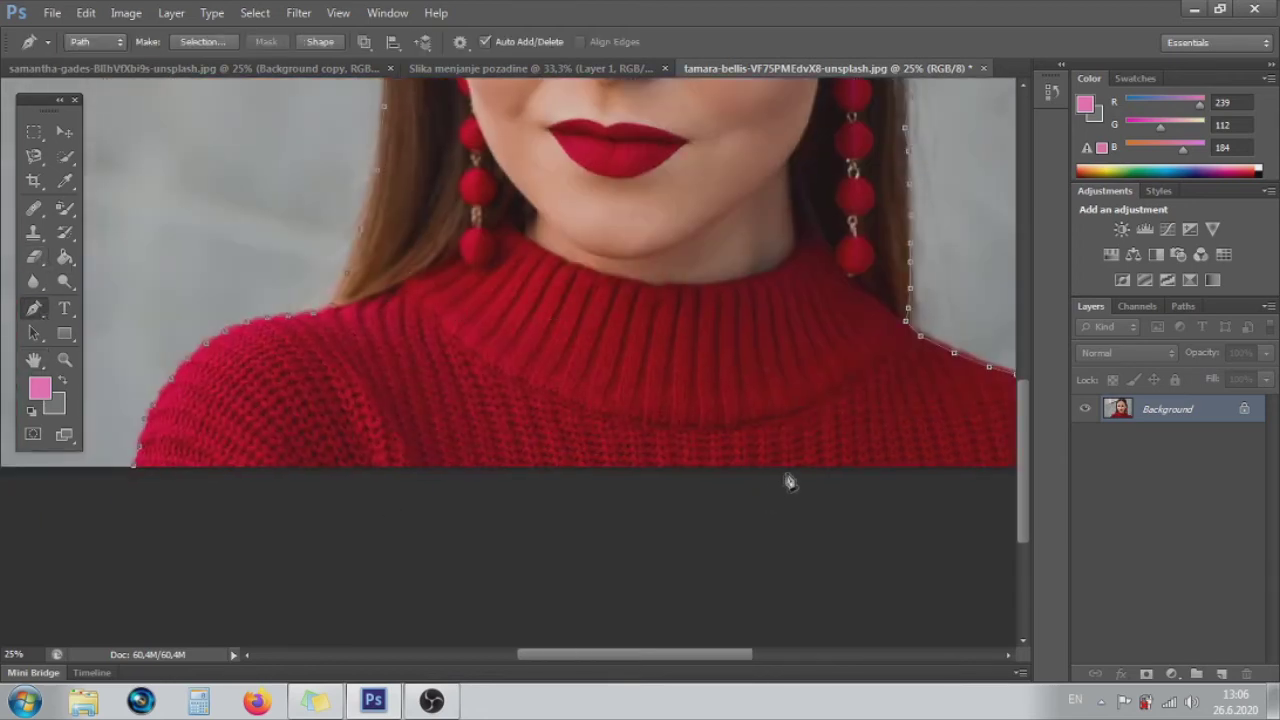
left_click(134, 468)
key("ctrl+minus")
key("ctrl+minus")
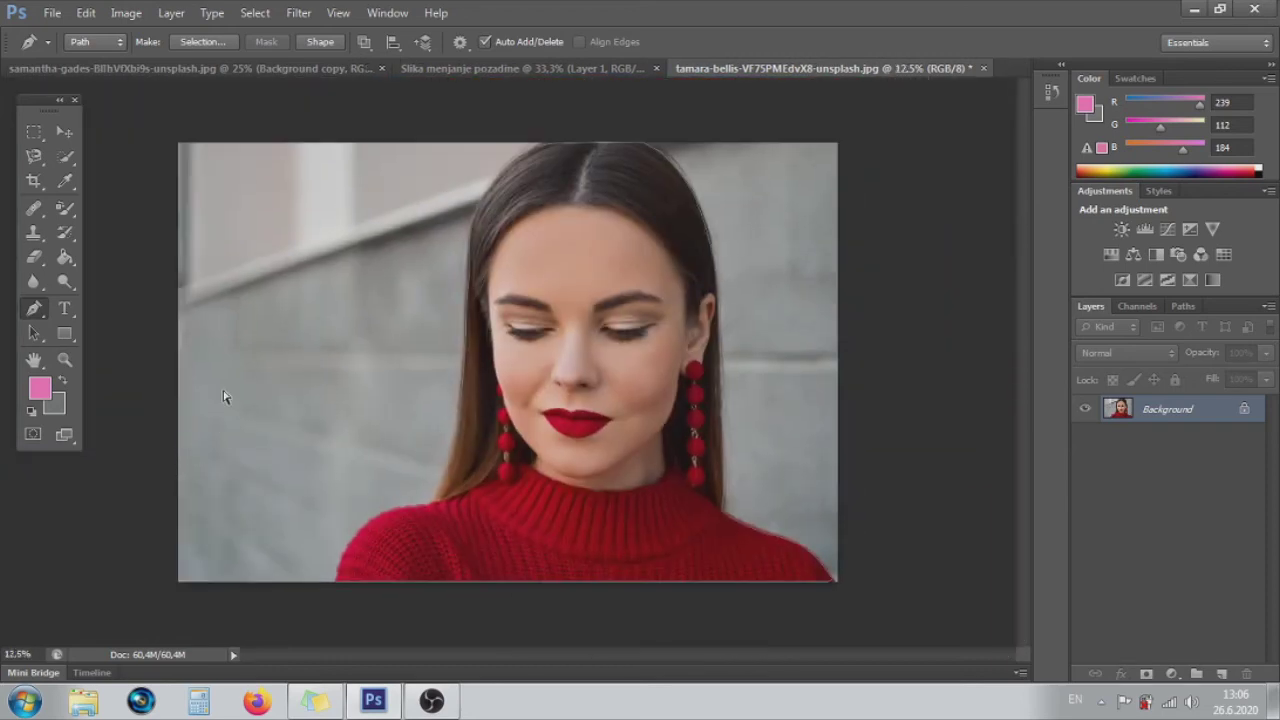
Step: Convert the pen path into a selection of the woman
key("ctrl+plus")
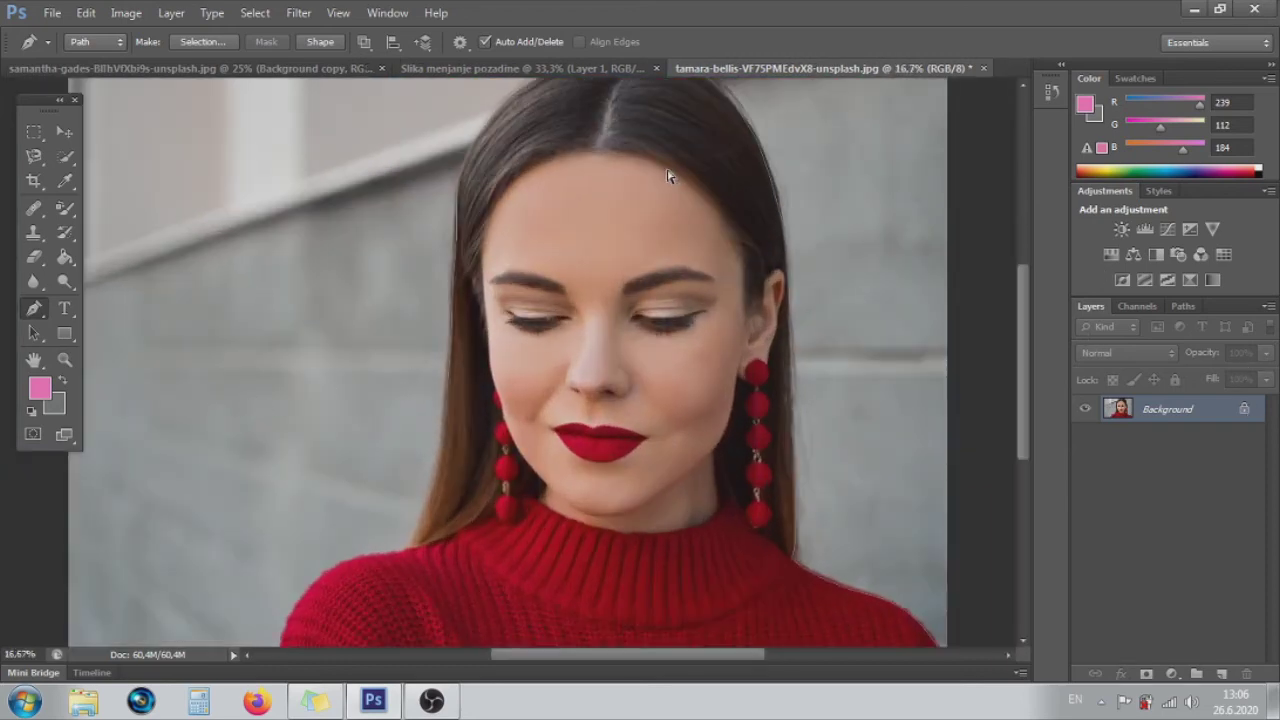
key("ctrl+minus")
left_click(200, 41)
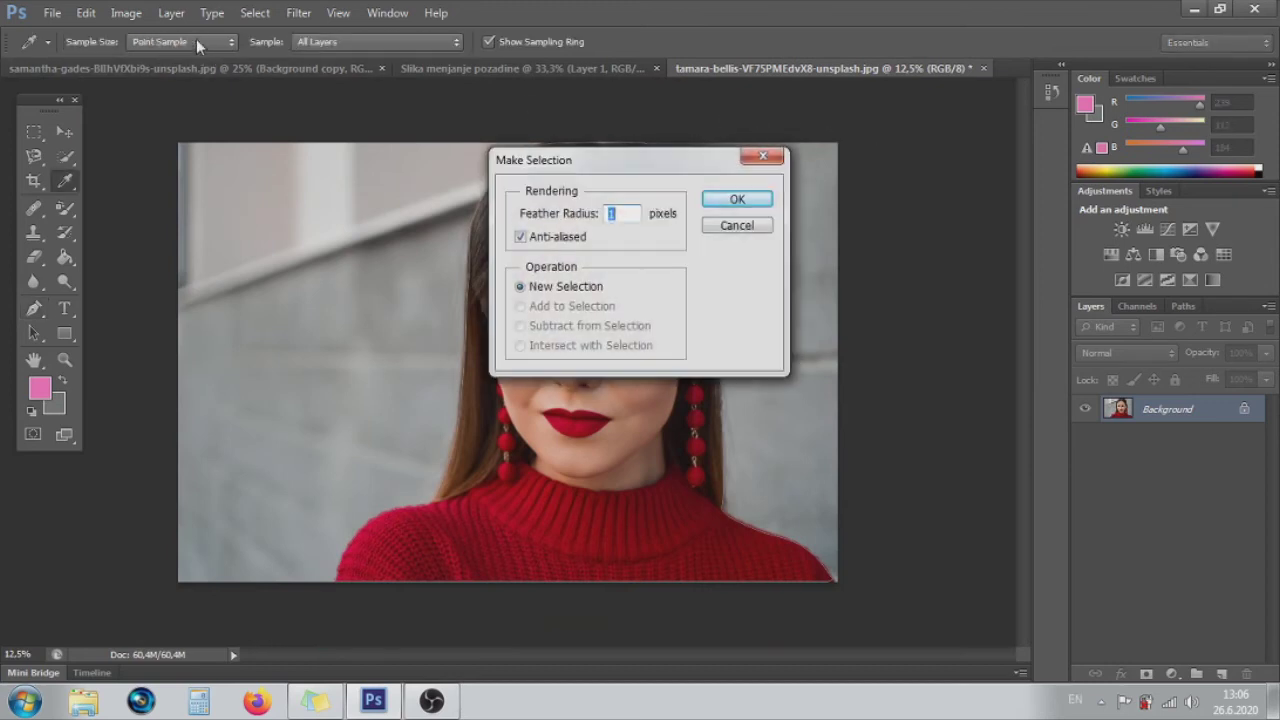
left_click(737, 199)
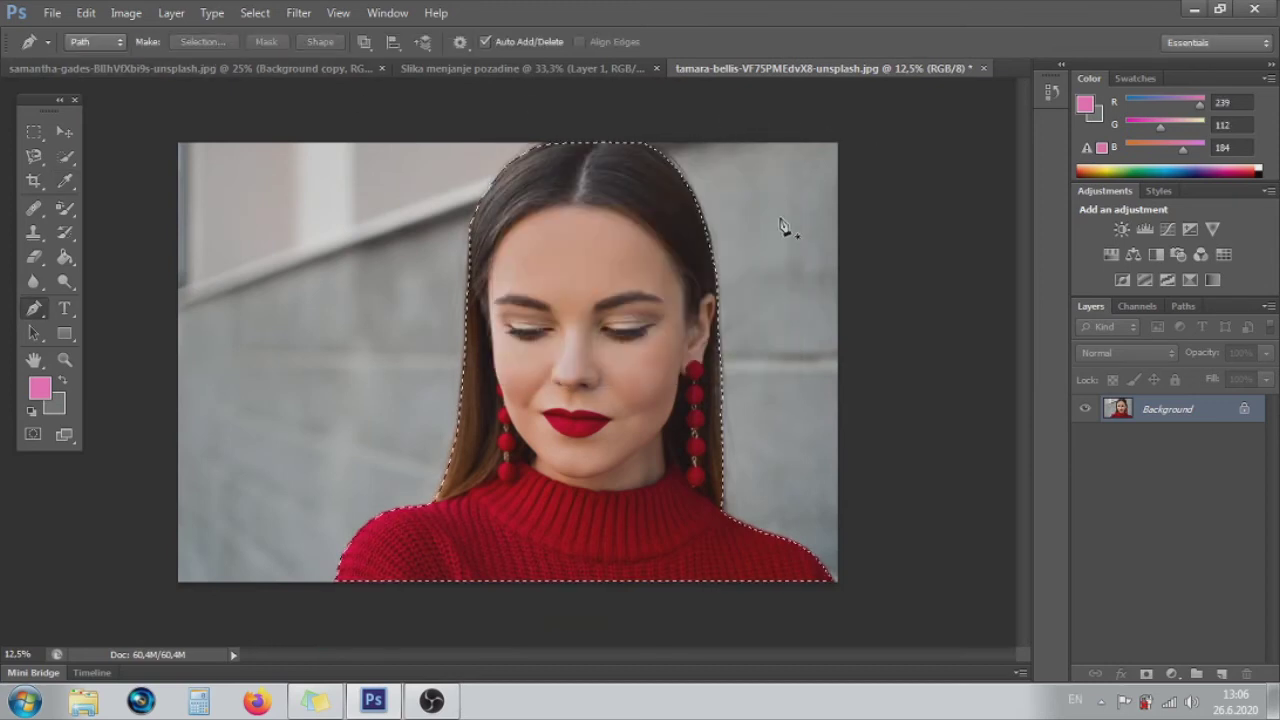
Step: Drag the selected woman into the white-room photo as a new Layer 1
left_click(63, 131)
left_click_drag(550, 274, 249, 116)
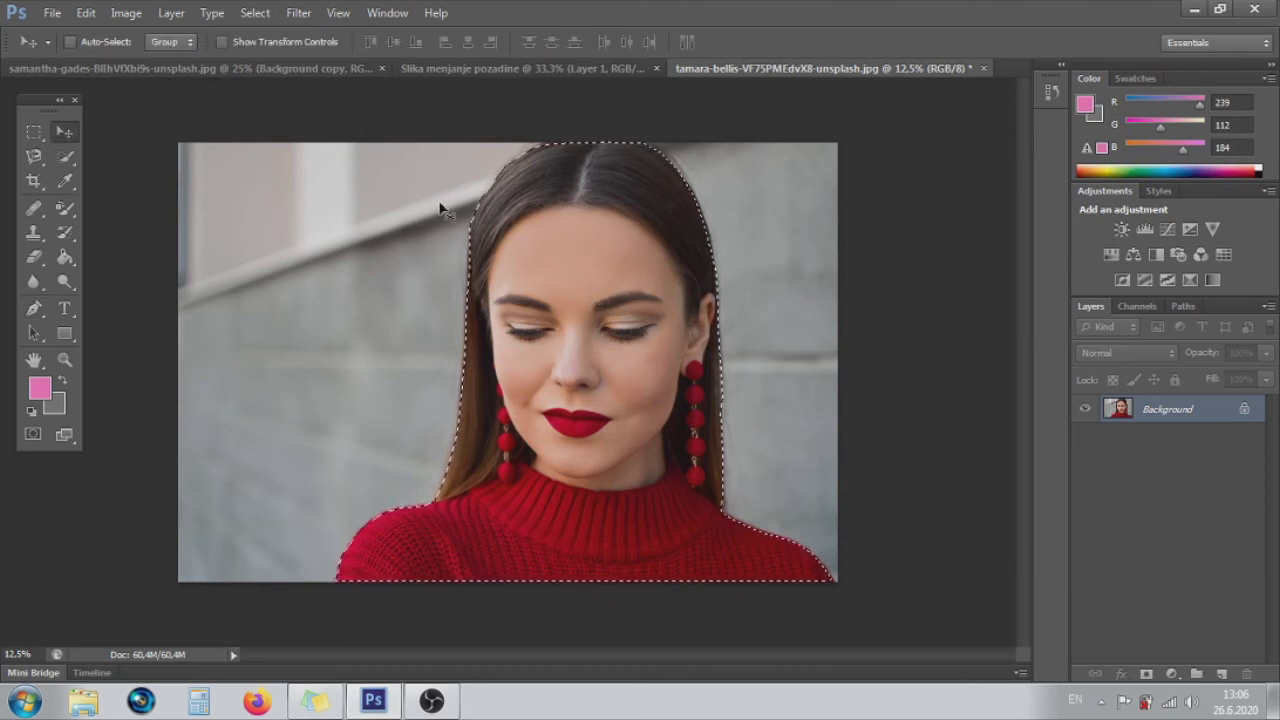
mouse_move(249, 116)
left_mouse_down()
mouse_move(148, 65)
mouse_move(670, 412)
left_mouse_up()
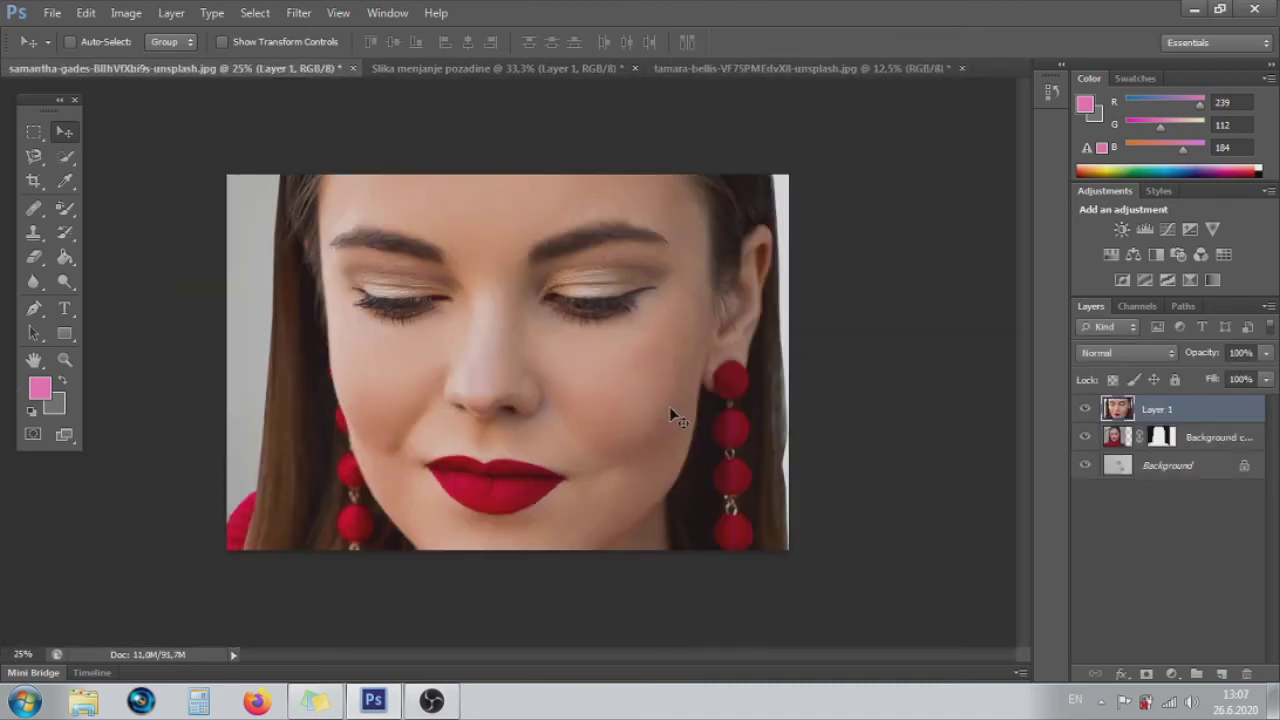
Step: Scale Layer 1 to about 49.3%, shift it right, and delete the Background copy layer
key("ctrl+minus")
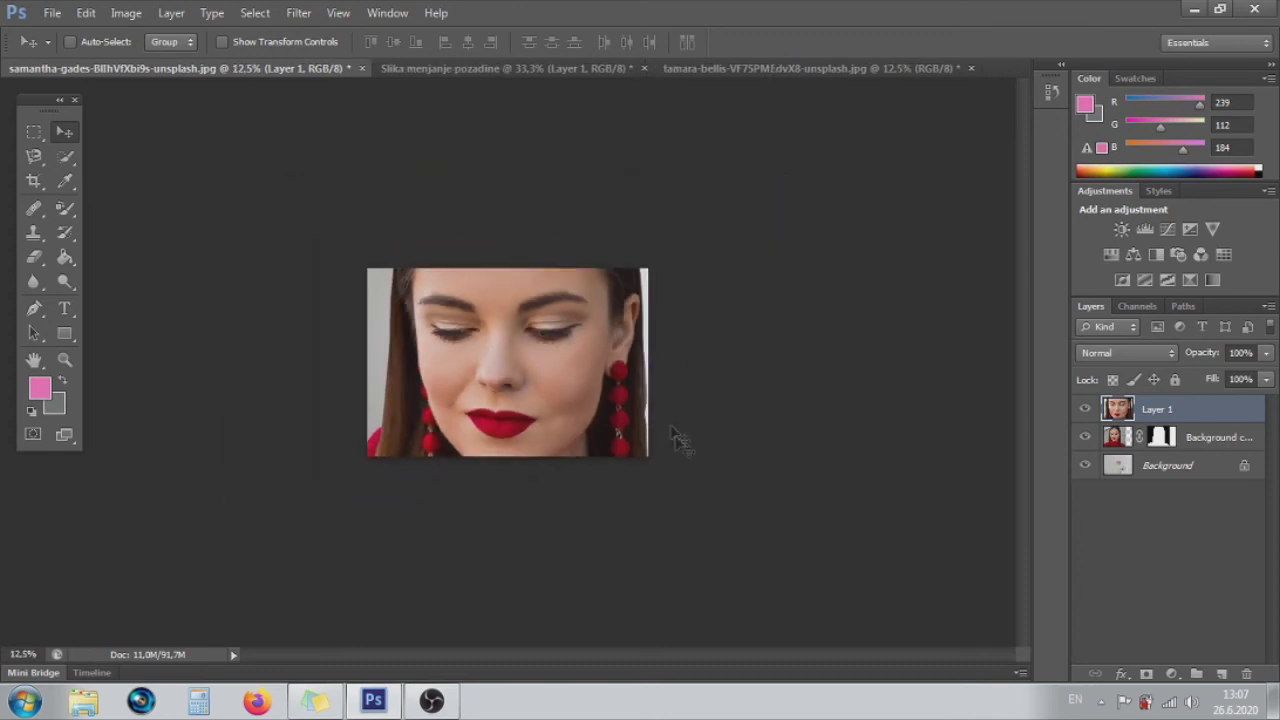
key("ctrl+t")
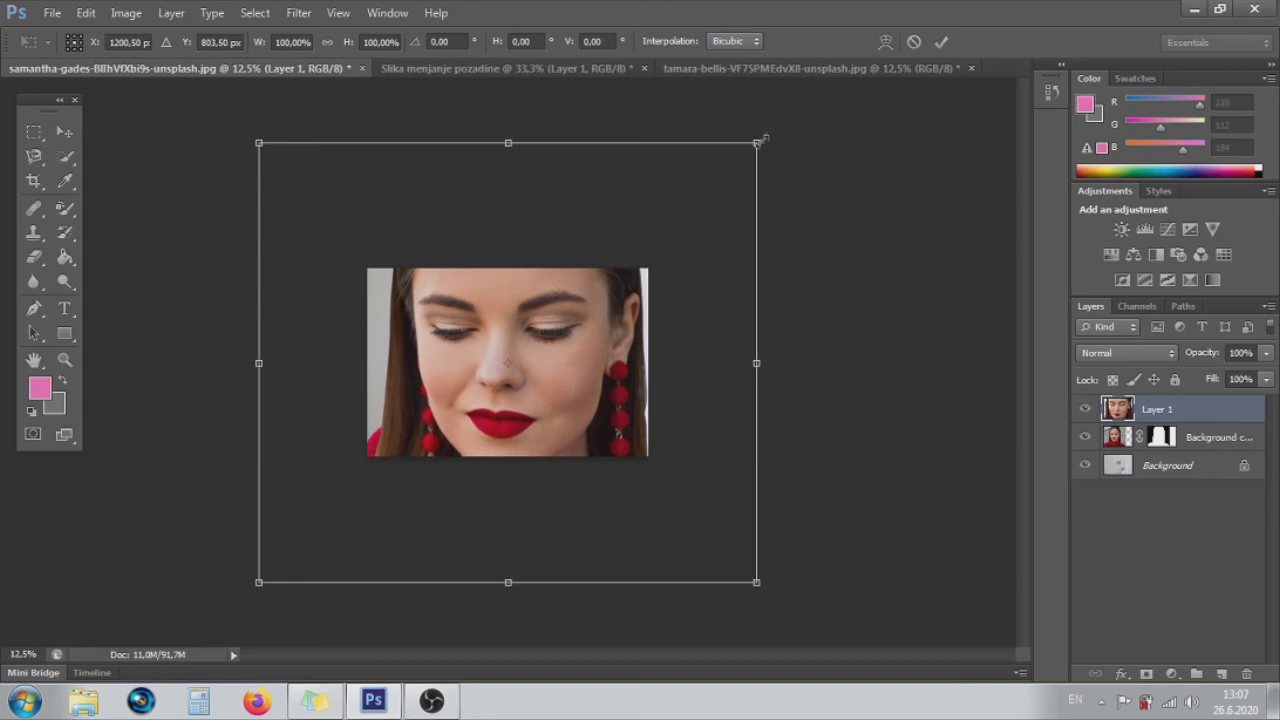
left_click_drag(760, 141, 636, 254)
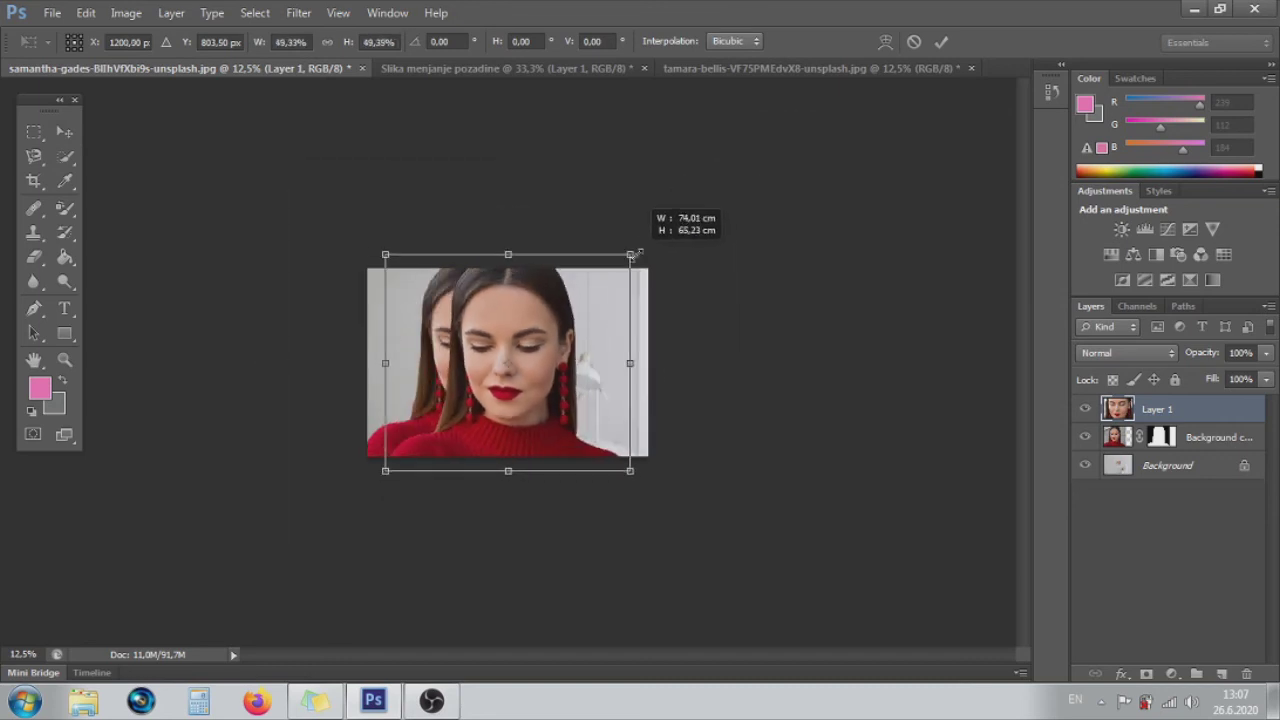
left_click_drag(531, 314, 586, 307)
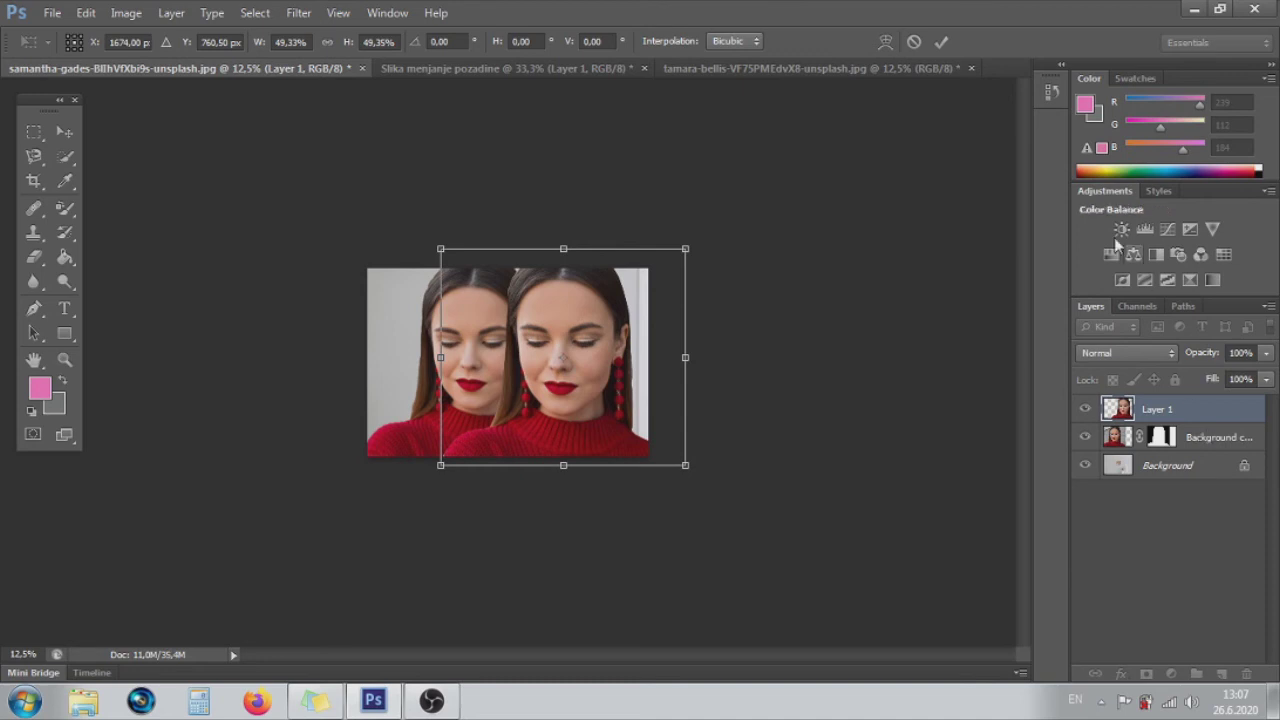
left_click(941, 41)
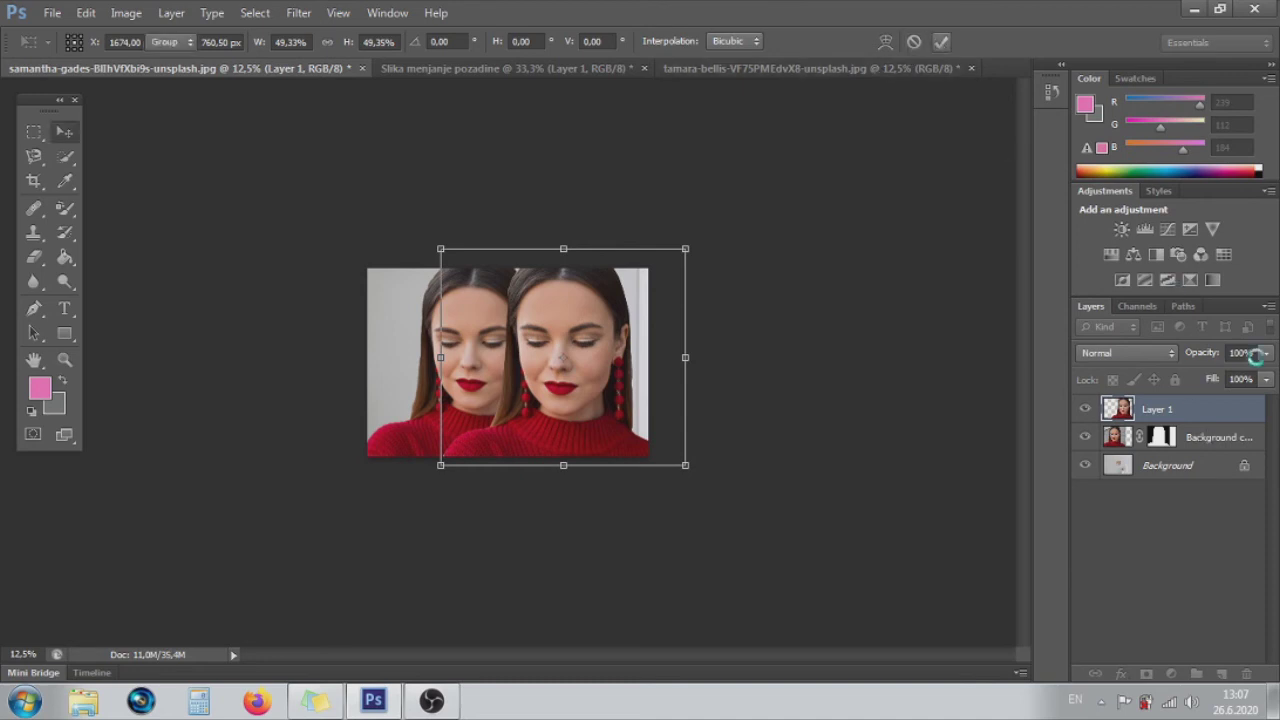
left_click(1226, 440)
key("Delete")
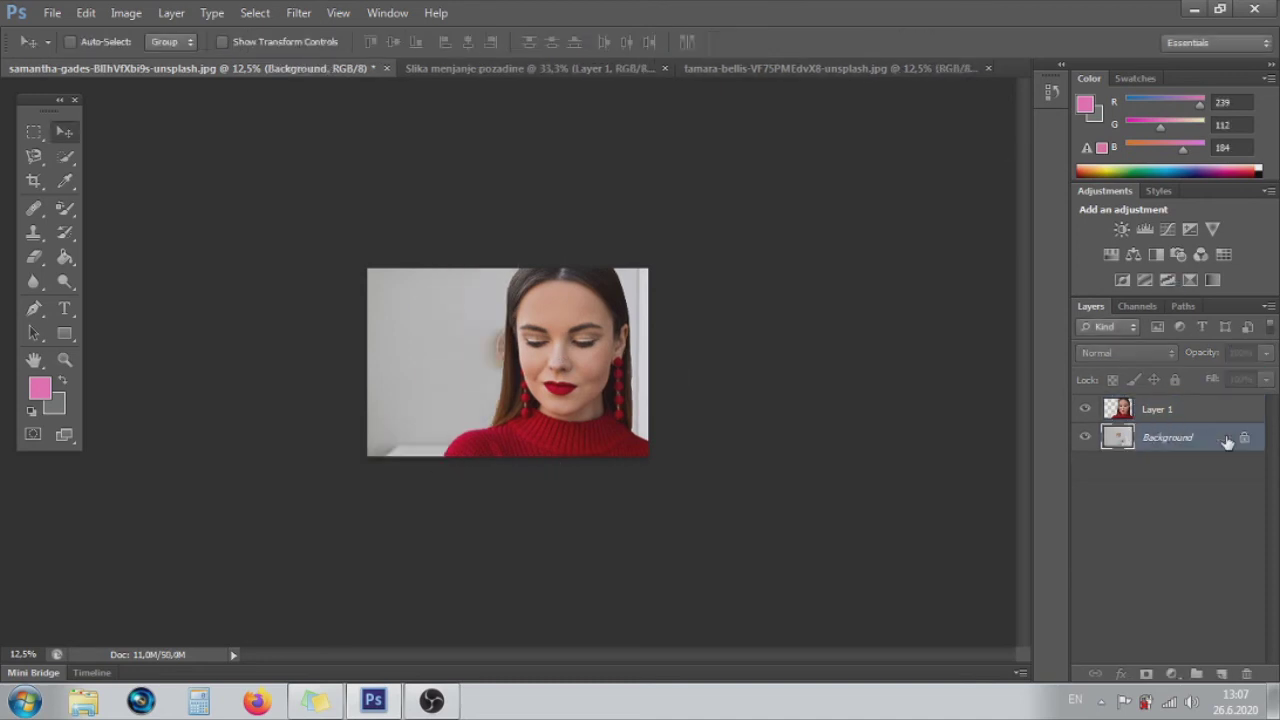
Step: Scale Layer 1 to about 92.7% and shift it left and slightly down, revealing the lamp and plant
key("ctrl+plus")
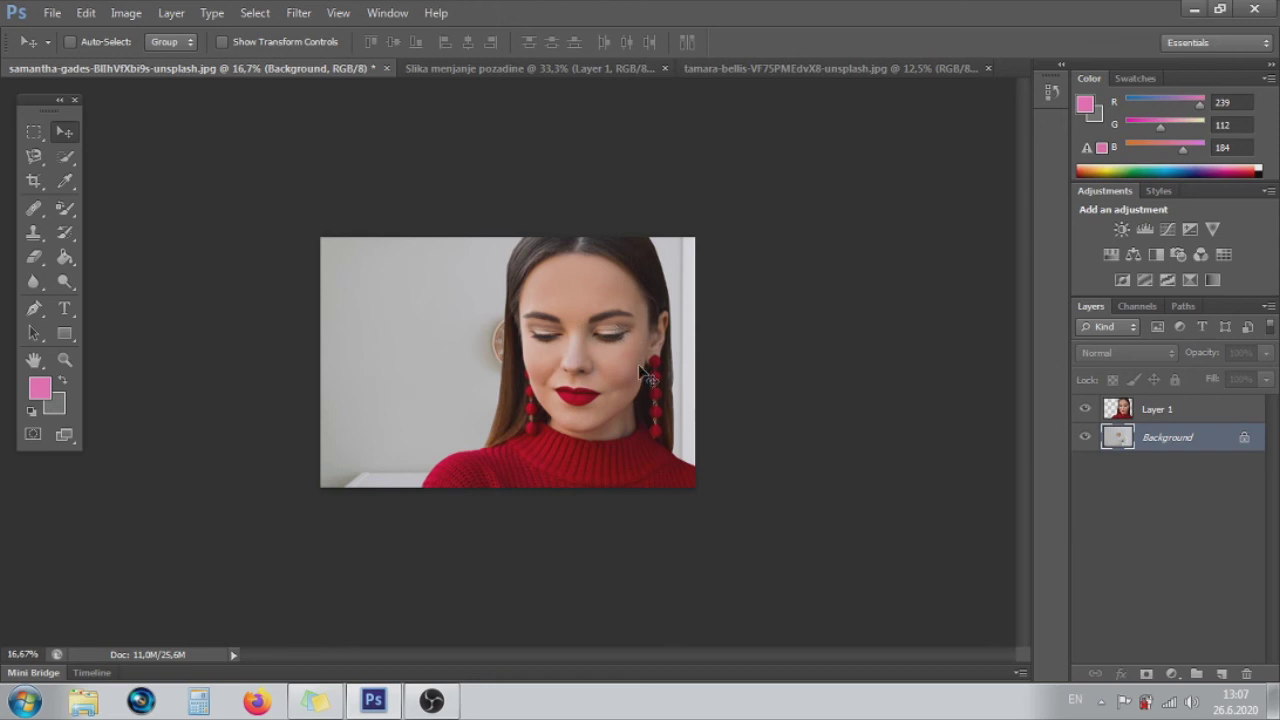
left_click(1208, 413)
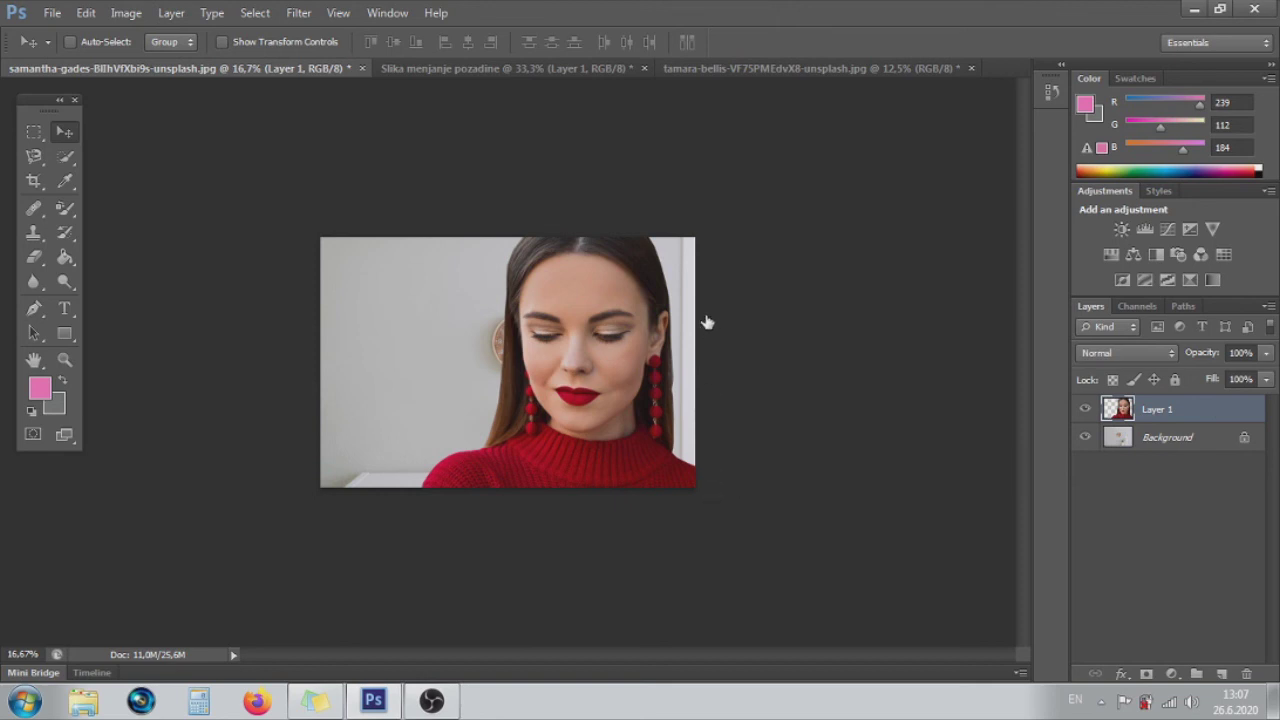
key("ctrl+t")
left_click_drag(745, 499, 722, 479)
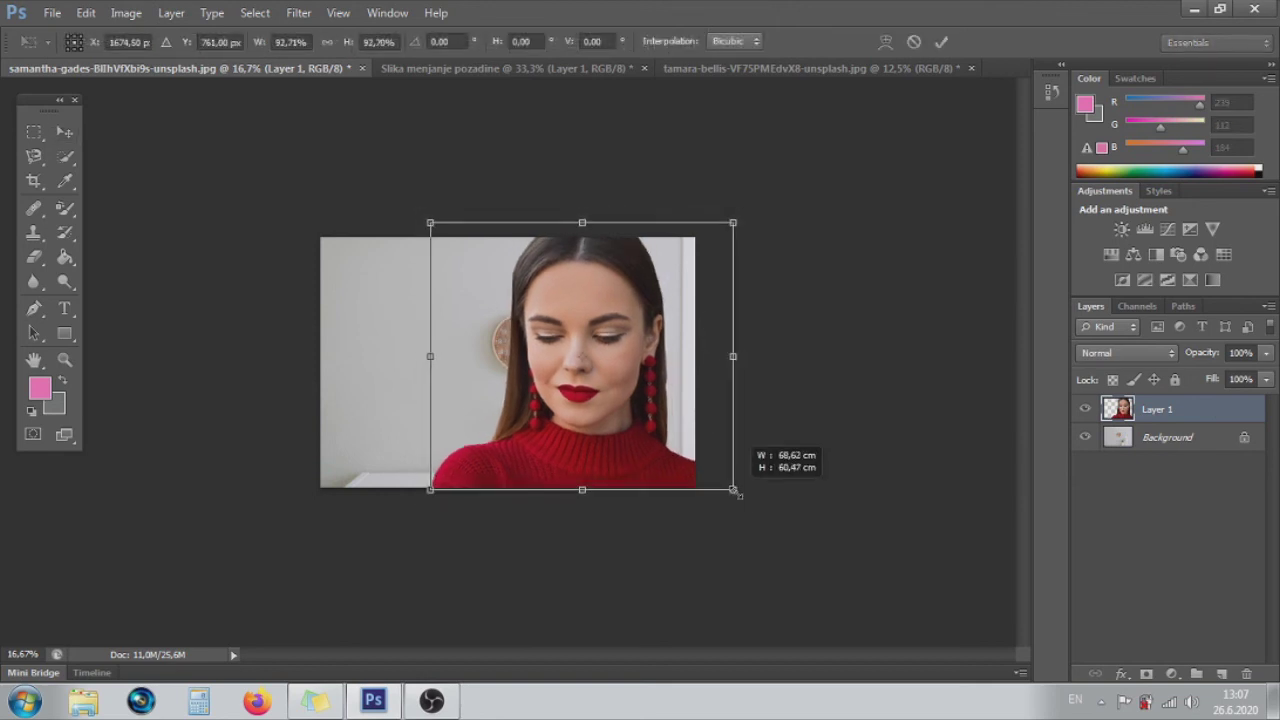
mouse_move(607, 406)
left_mouse_down()
mouse_move(483, 401)
mouse_move(509, 414)
left_mouse_up()
left_click(941, 42)
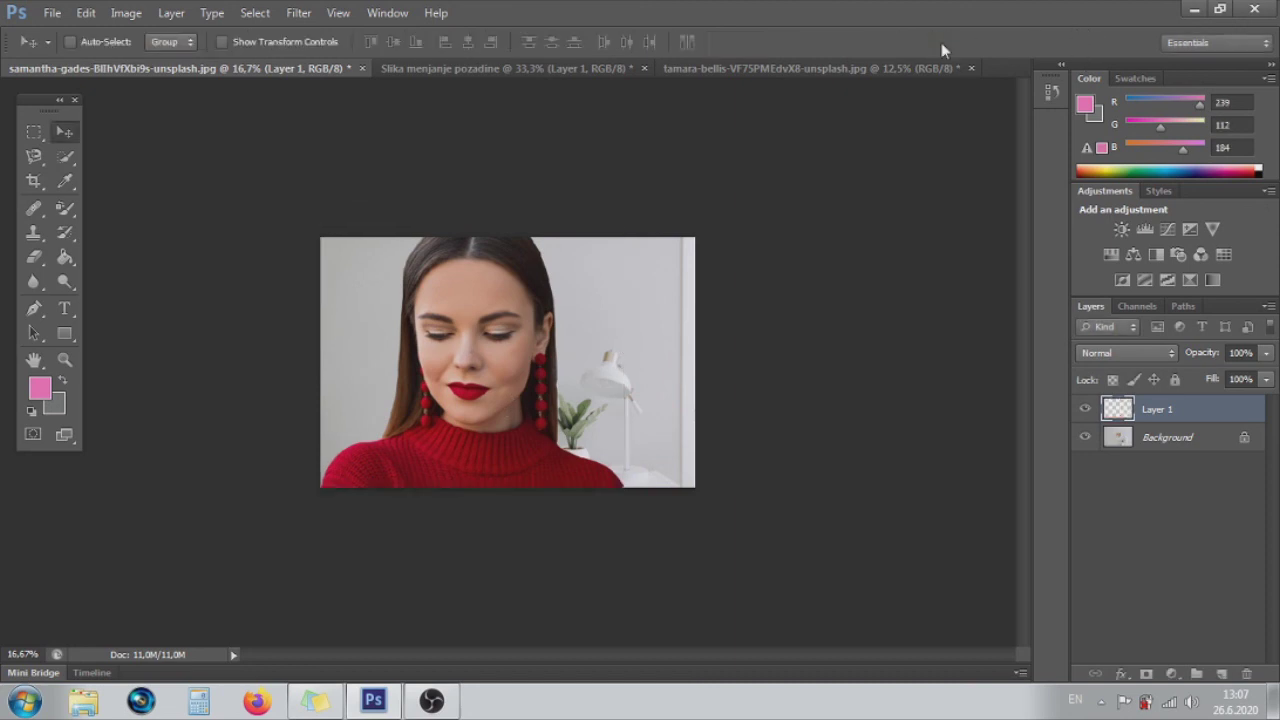
key("ctrl+plus")
key("ctrl+plus")
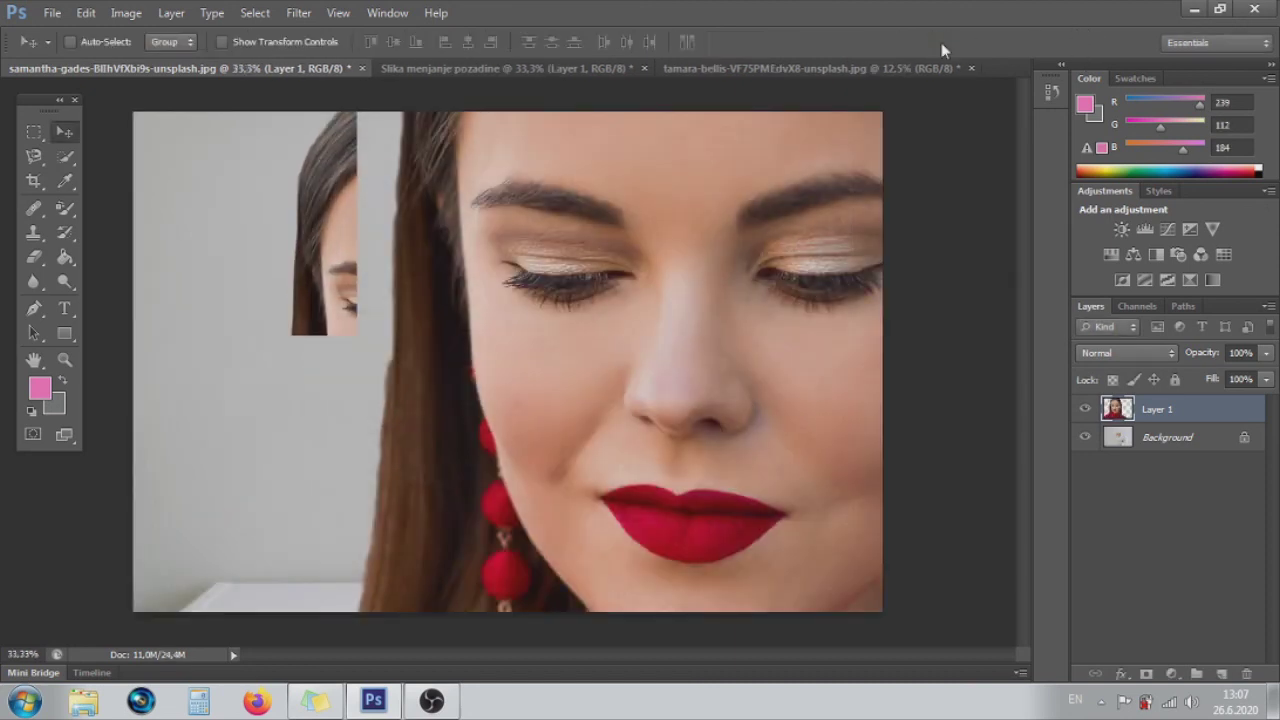
key("ctrl+minus")
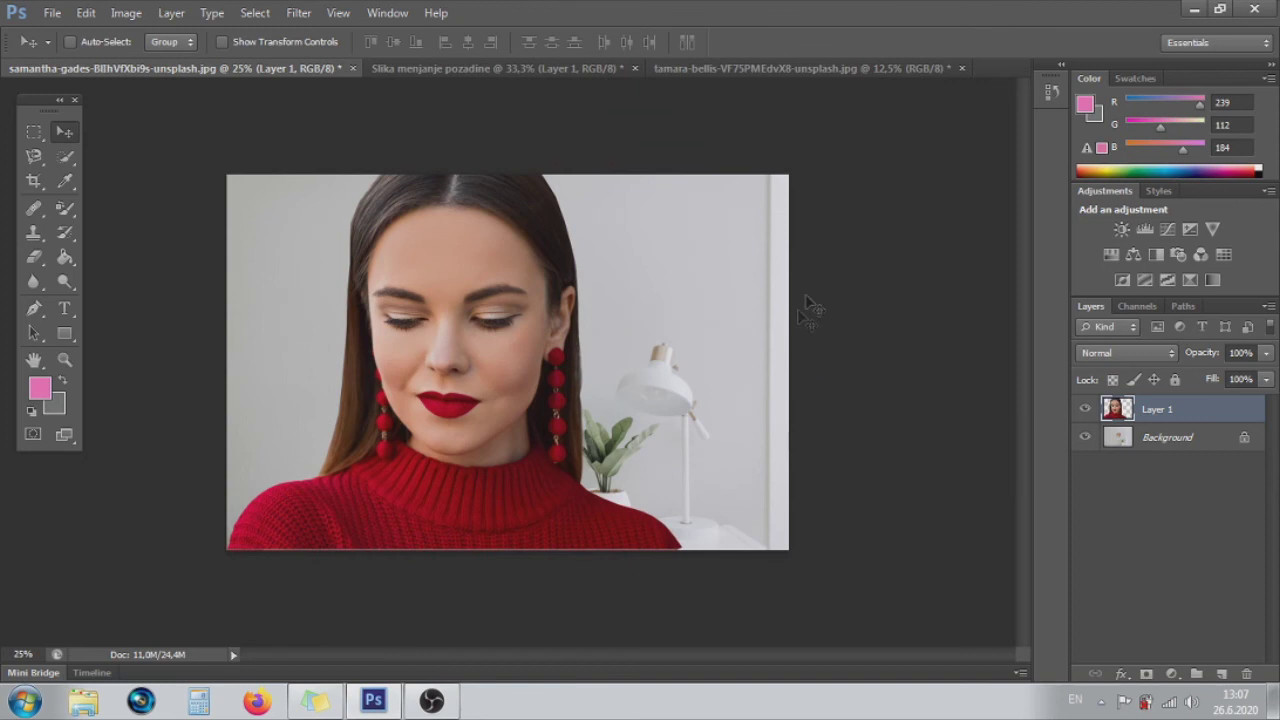
left_click_drag(440, 422, 441, 430)
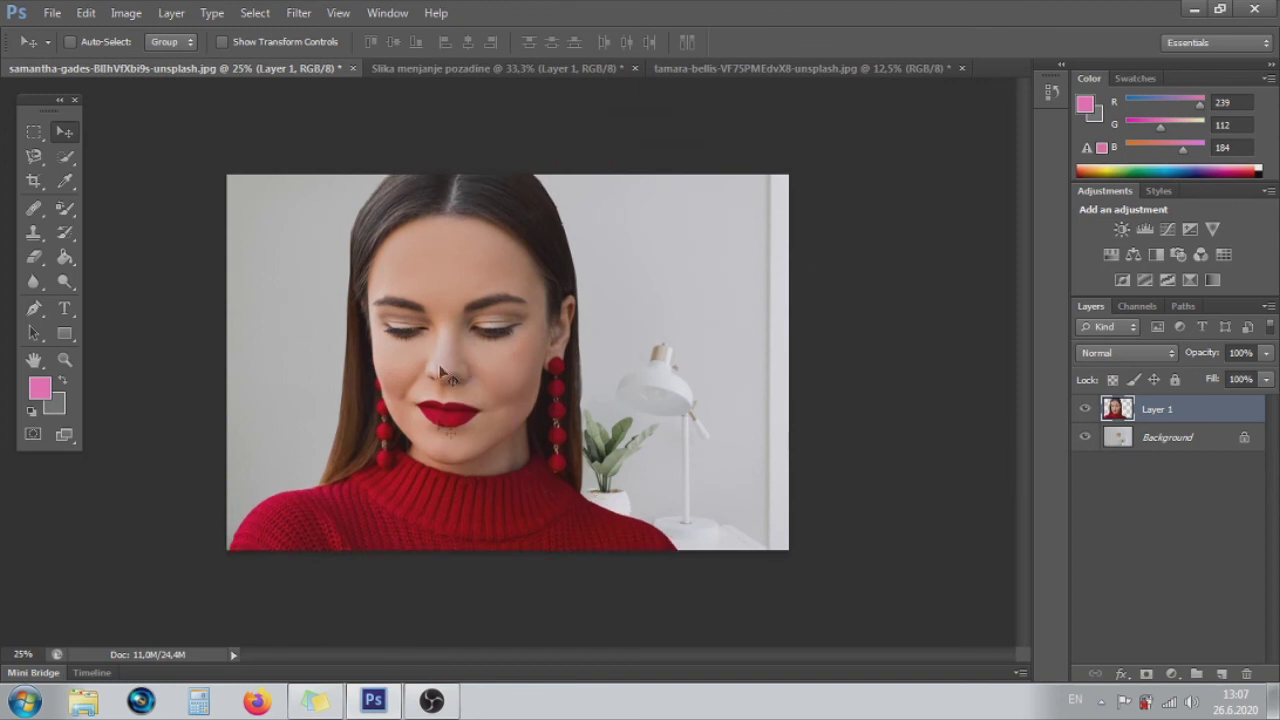